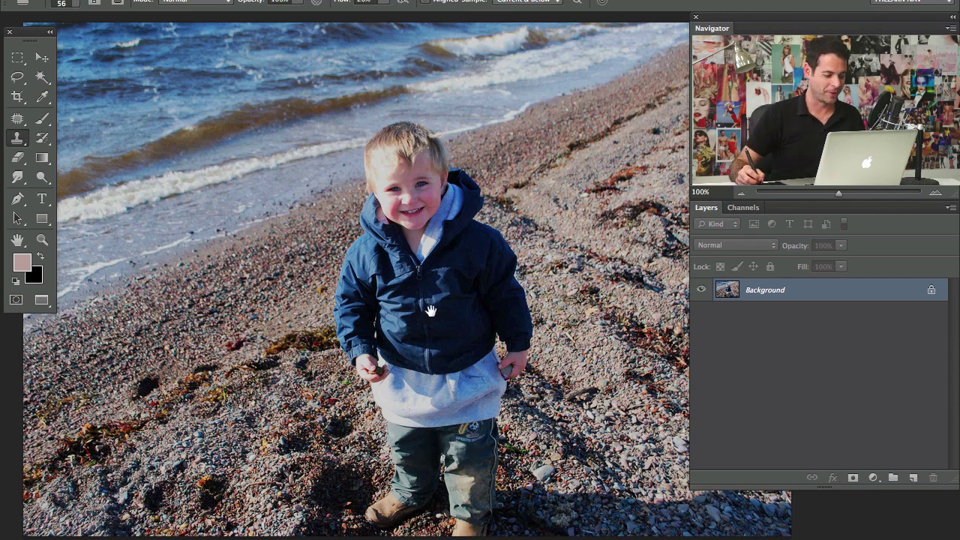
scroll(438, 335, "up", 1)
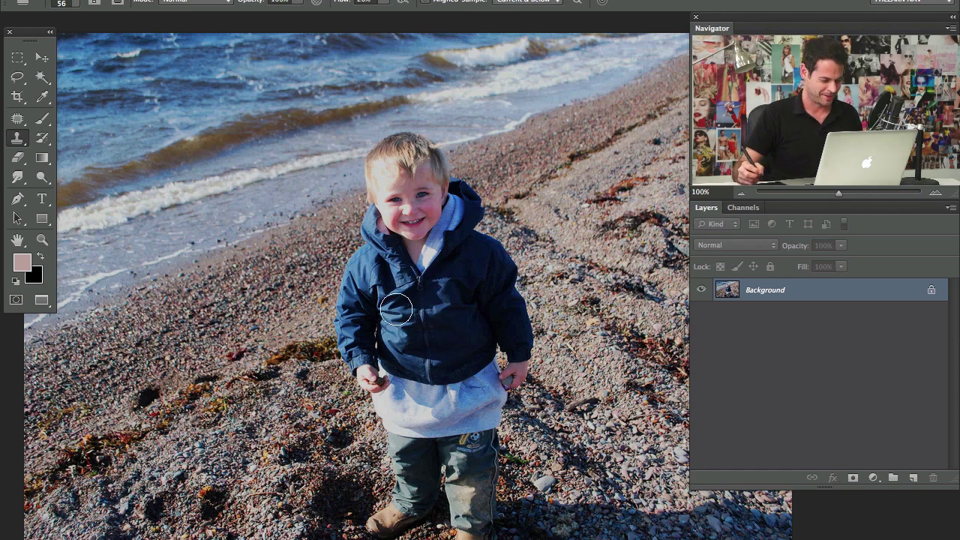
left_click_drag(425, 355, 419, 330)
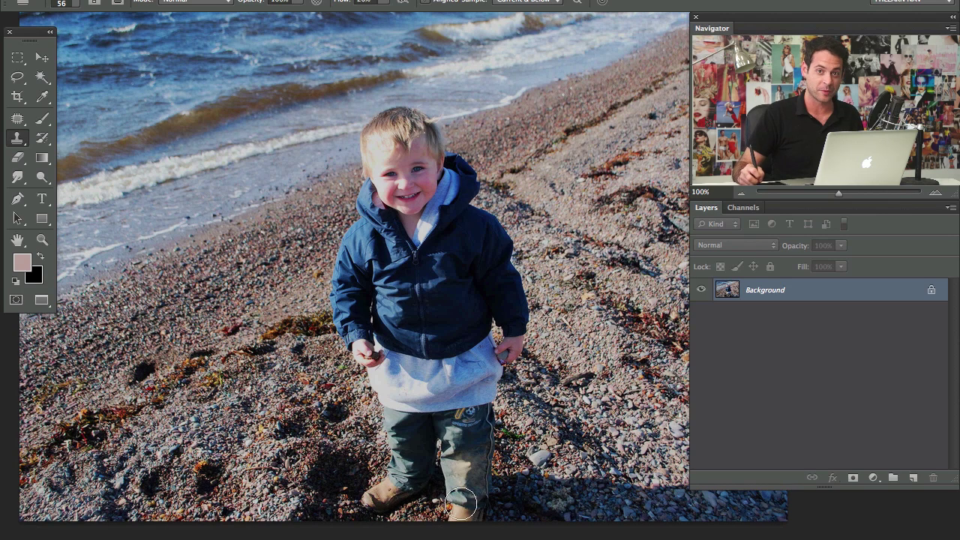
scroll(414, 65, "up", 3)
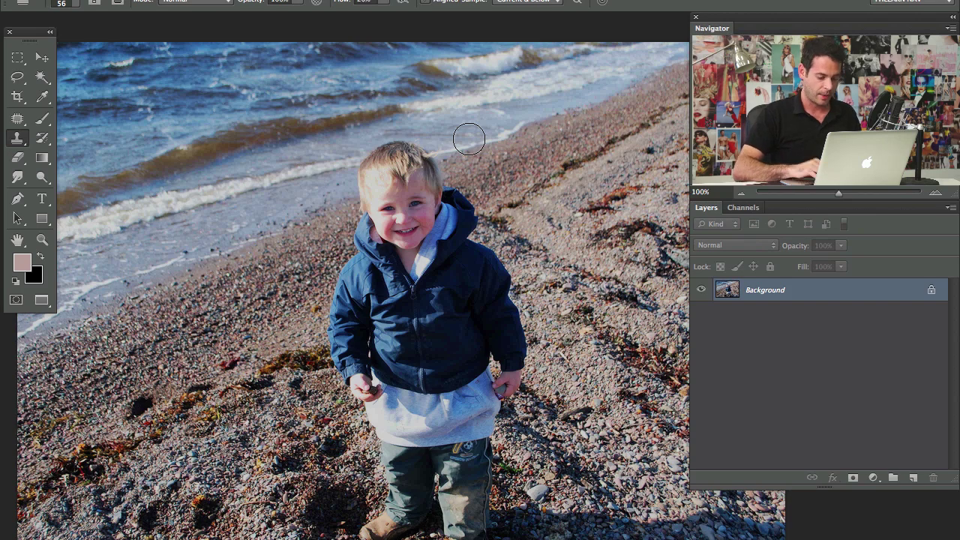
Start a Magnetic Lasso outline at 300% magnification on the edge of the gray sweatshirt, at the boy's left side in the photo.
key("ctrl+plus")
key("ctrl+plus")
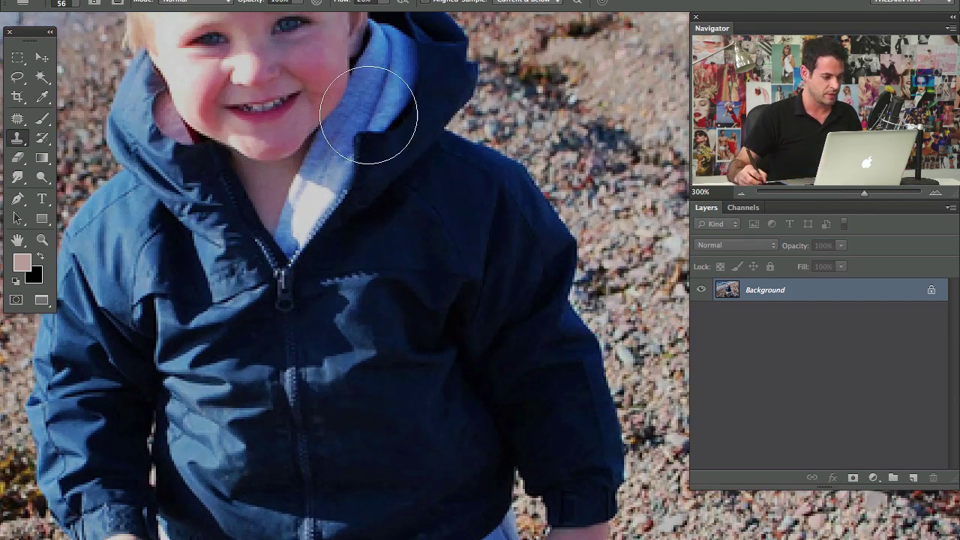
scroll(375, 84, "left", 5)
left_click(18, 78)
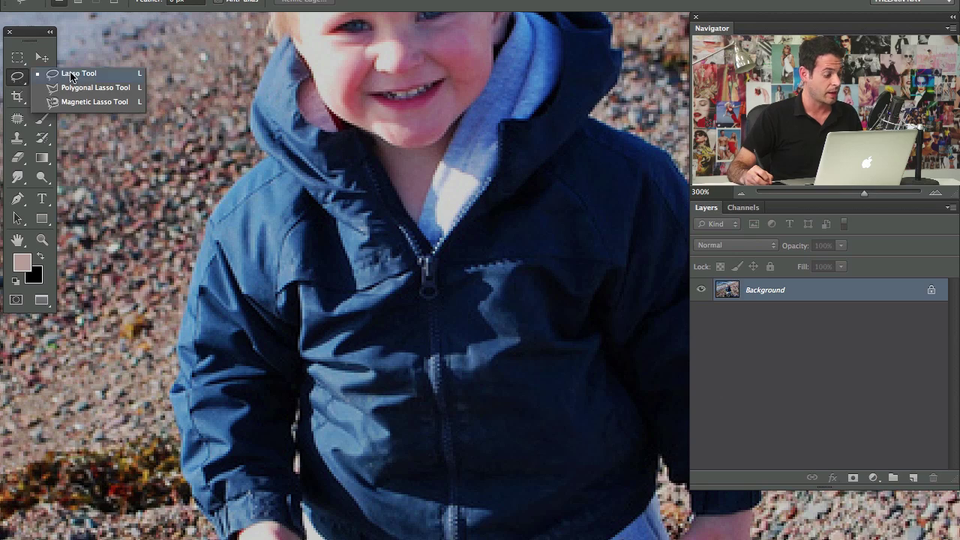
left_click(82, 103)
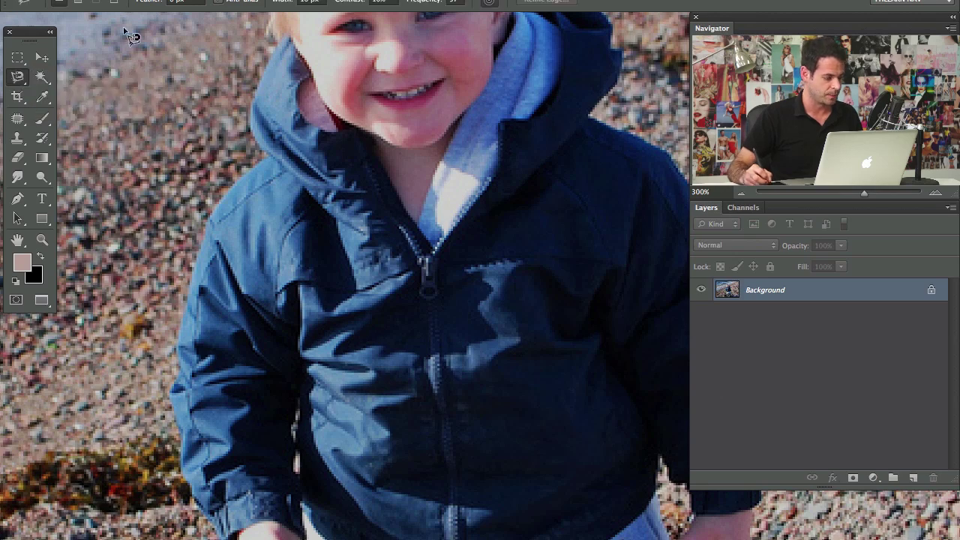
scroll(283, 257, "down", 10)
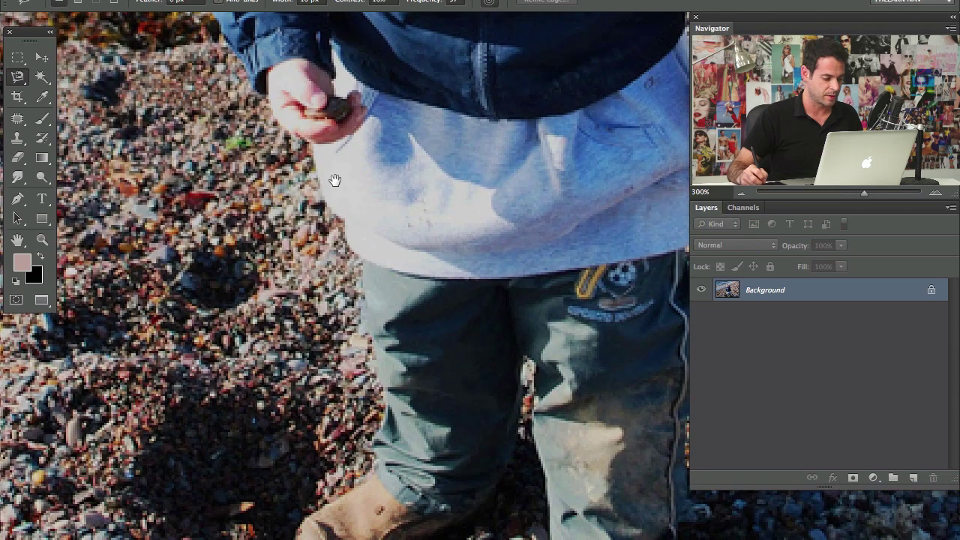
left_click(337, 208)
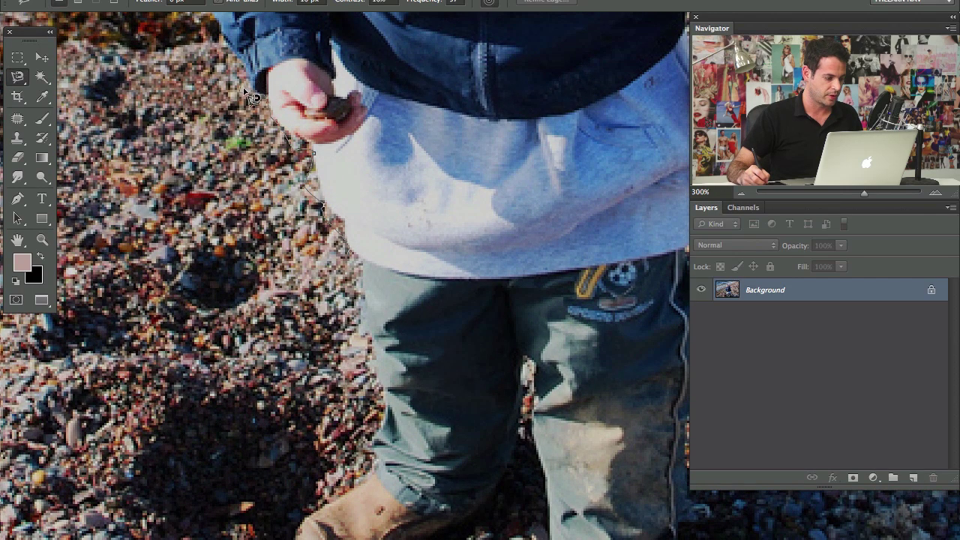
Trace the outline up past the hand, sleeve and hood, and around the boy's hair to the hood's opposite edge.
scroll(261, 84, "up", 5)
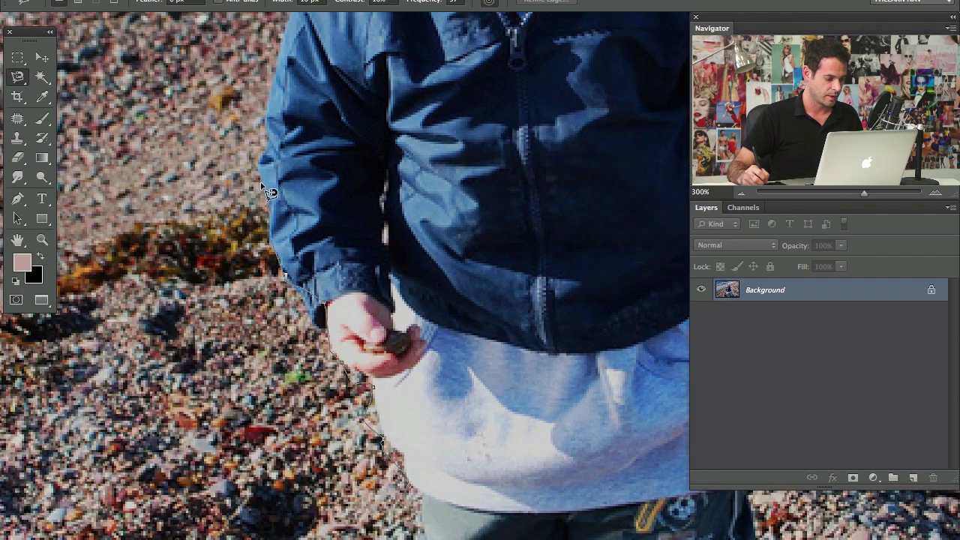
scroll(284, 68, "up", 5)
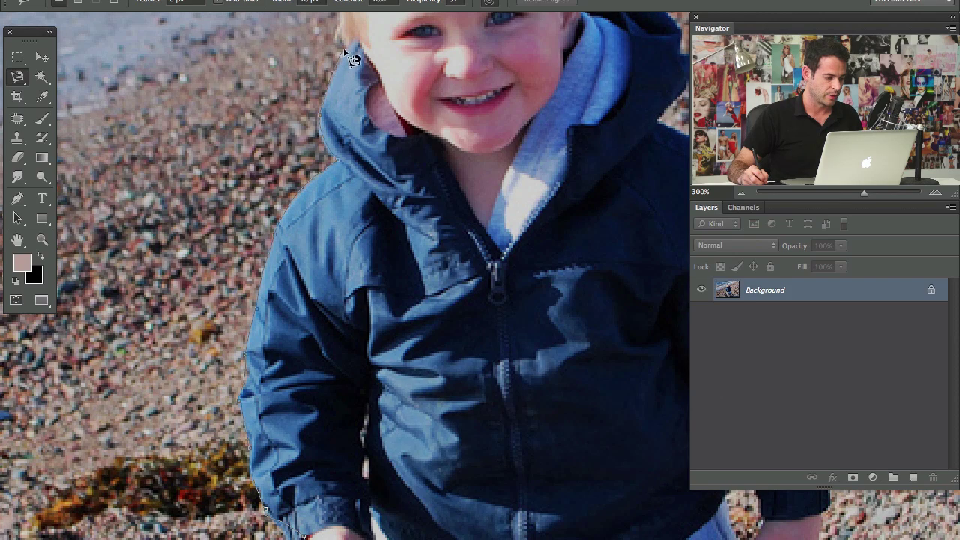
scroll(351, 60, "up", 3)
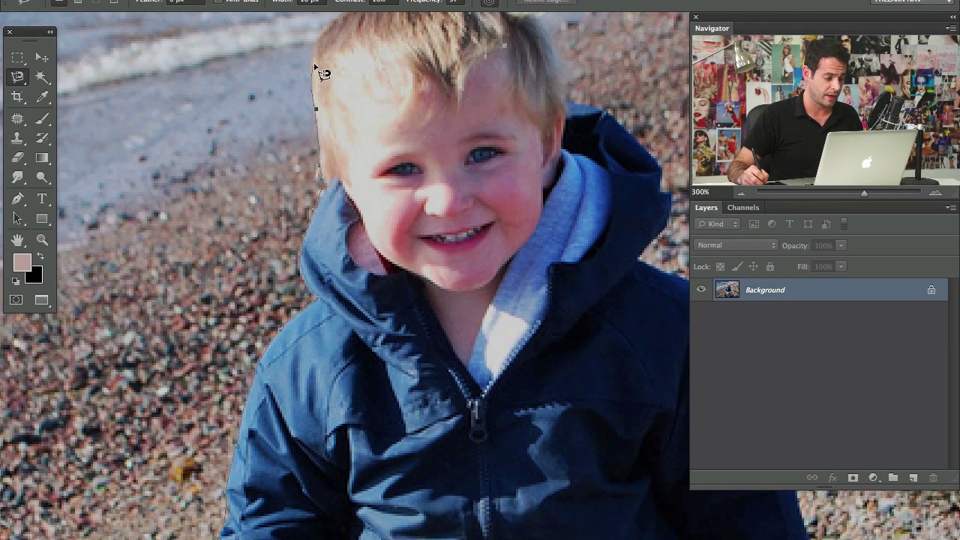
scroll(321, 75, "up", 3)
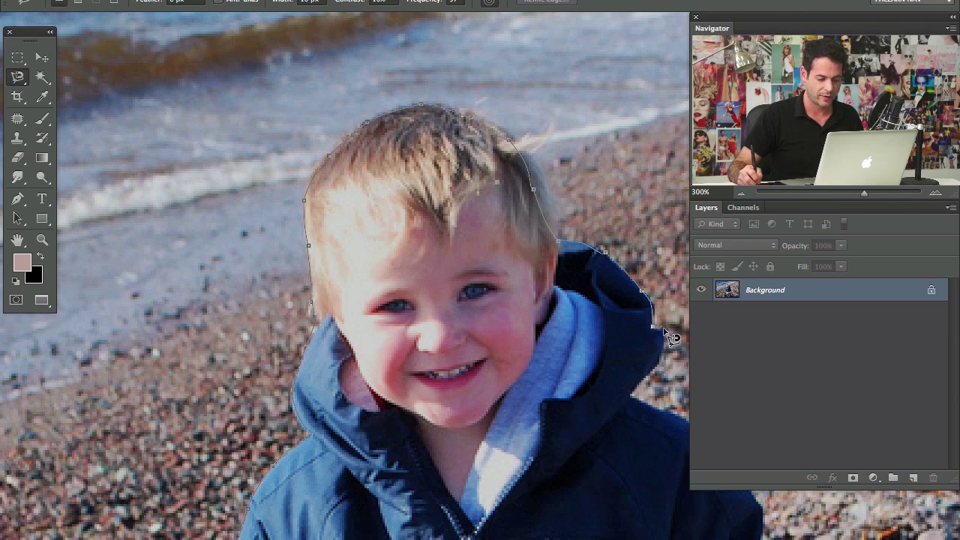
Continue the magnetic outline down the photo-right shoulder, sleeve, hand and sweatshirt edge to the top of the trousers.
mouse_move(628, 396)
left_mouse_down()
mouse_move(495, 265)
mouse_move(327, 145)
left_mouse_up()
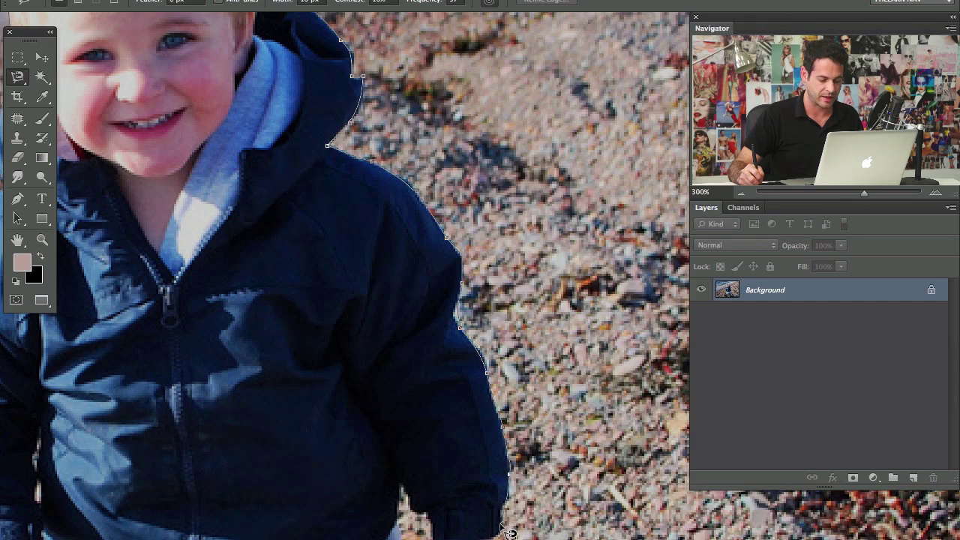
left_click_drag(518, 516, 523, 356)
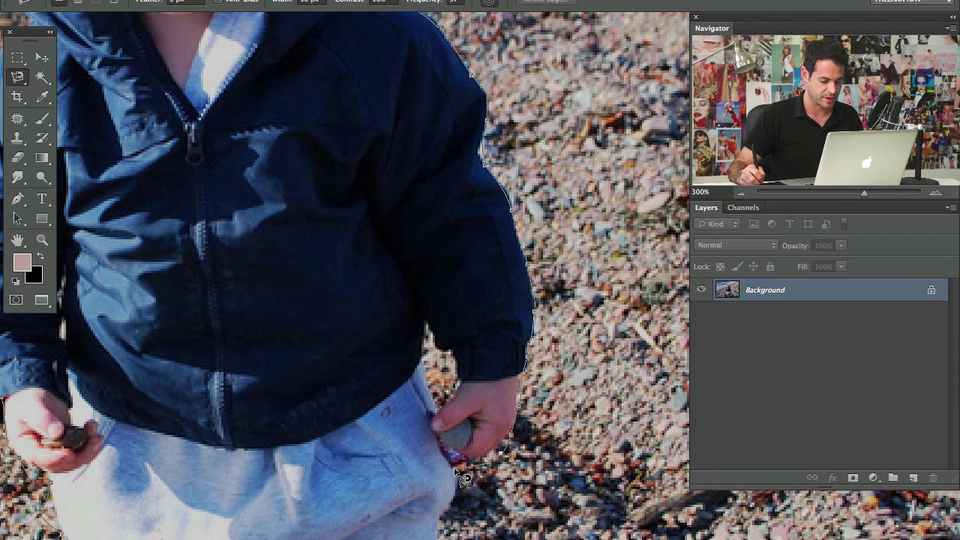
left_click_drag(453, 500, 527, 280)
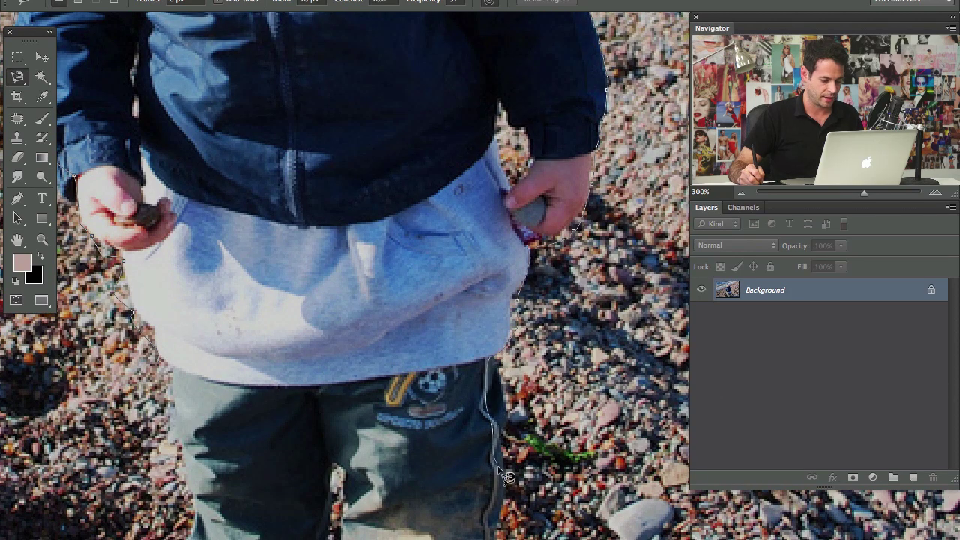
Trace down the trouser leg, across both boots and back up the other leg to close the selection around the boy.
mouse_move(503, 526)
left_mouse_down()
mouse_move(530, 409)
mouse_move(531, 356)
left_mouse_up()
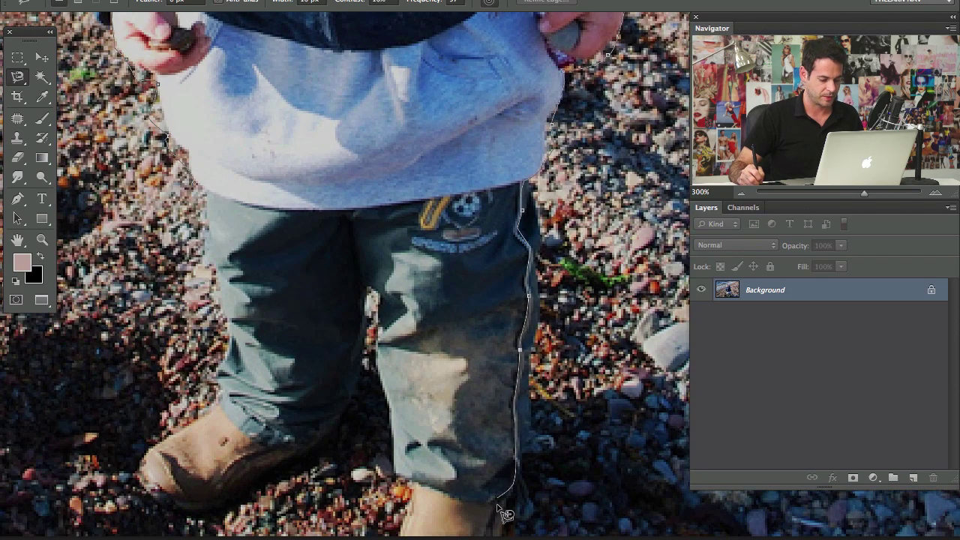
left_click_drag(493, 524, 540, 428)
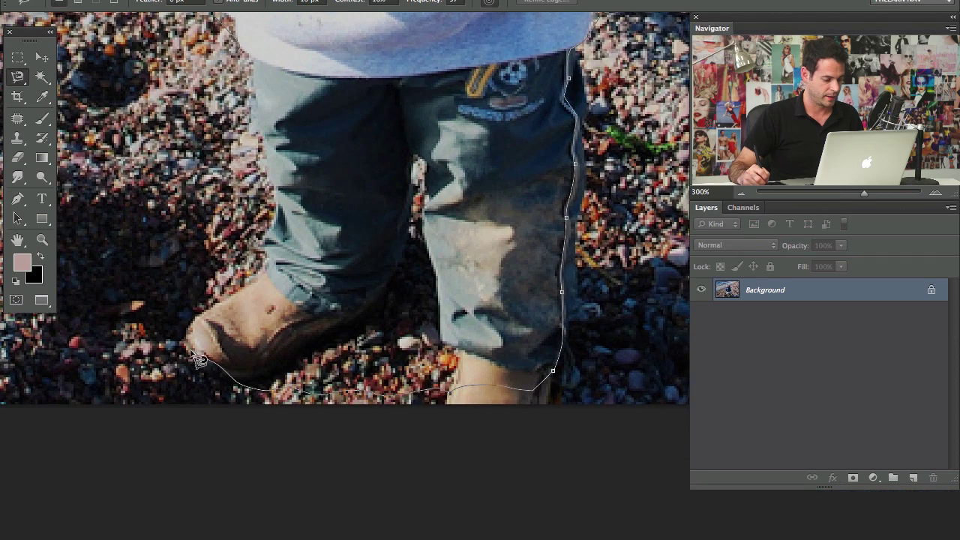
left_click_drag(282, 213, 296, 374)
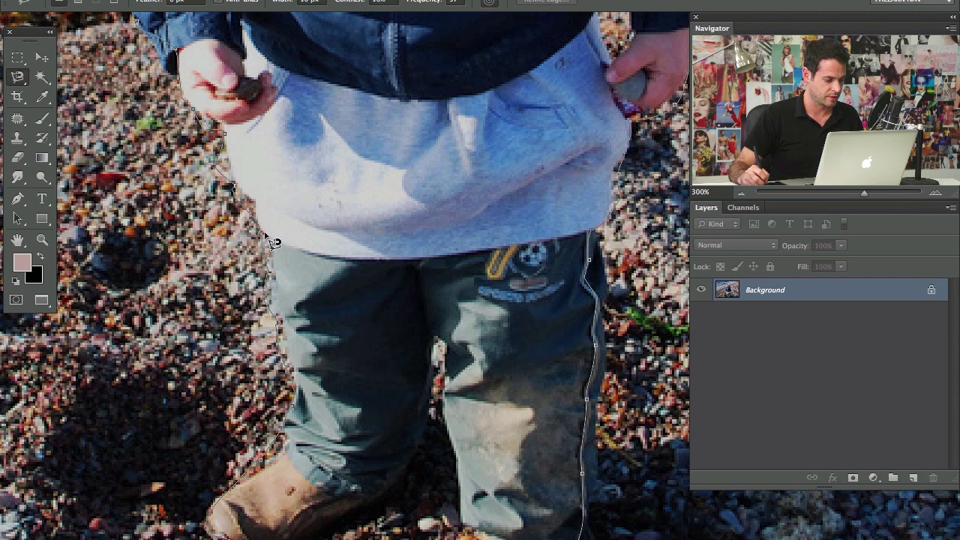
left_click_drag(280, 217, 424, 385)
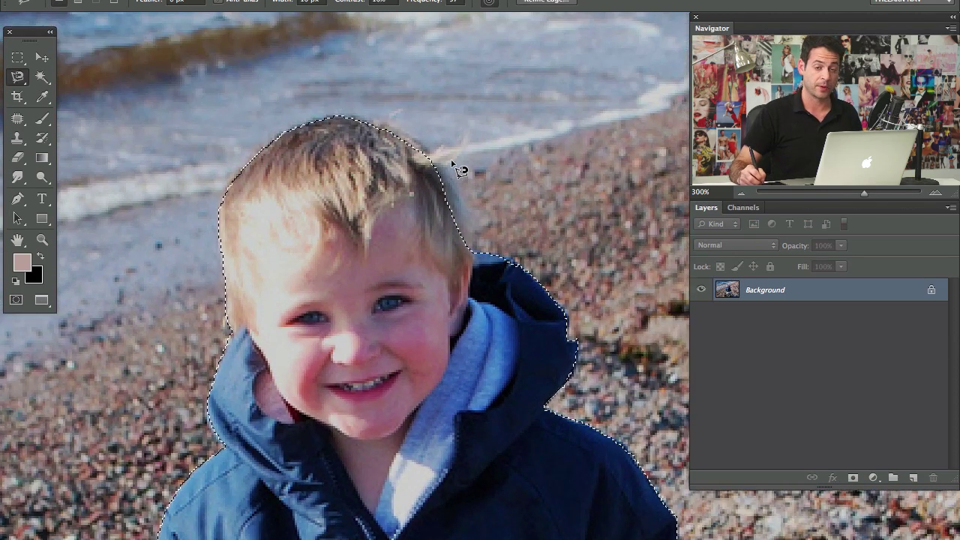
Add the missed hair on the photo-right side of the boy's head to the selection with the regular Lasso tool.
left_click(18, 76)
left_click(75, 75)
key("super+plus")
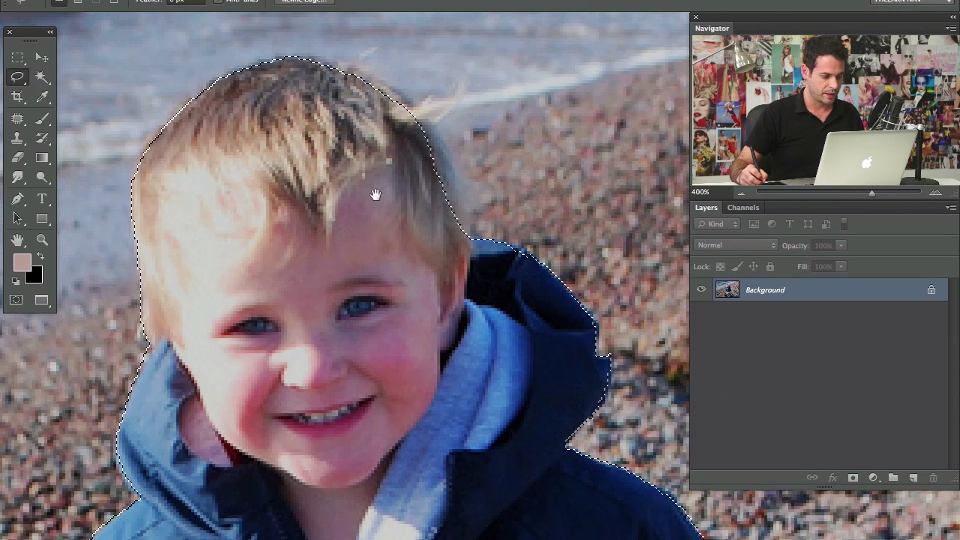
left_click_drag(381, 192, 381, 240)
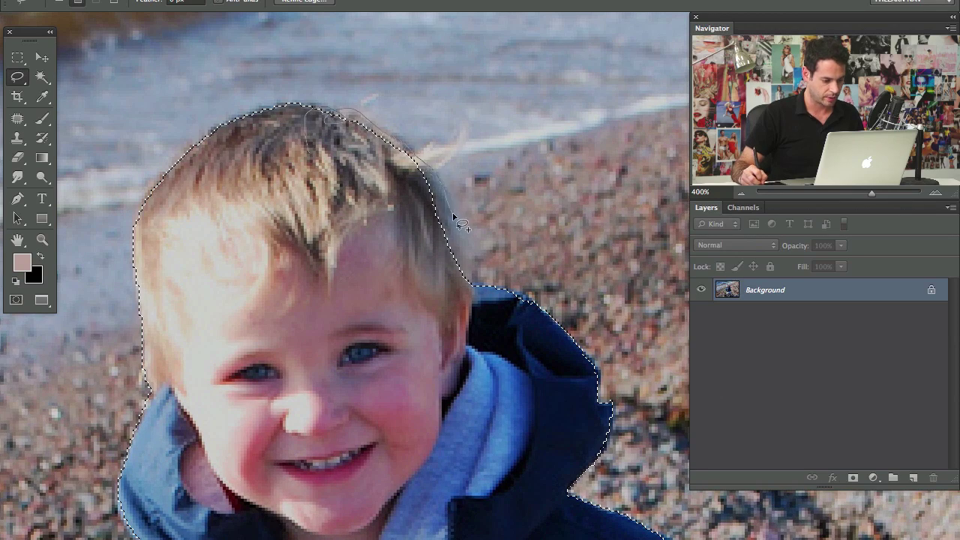
mouse_move(473, 259)
left_mouse_down()
mouse_move(441, 342)
mouse_move(376, 305)
left_mouse_up()
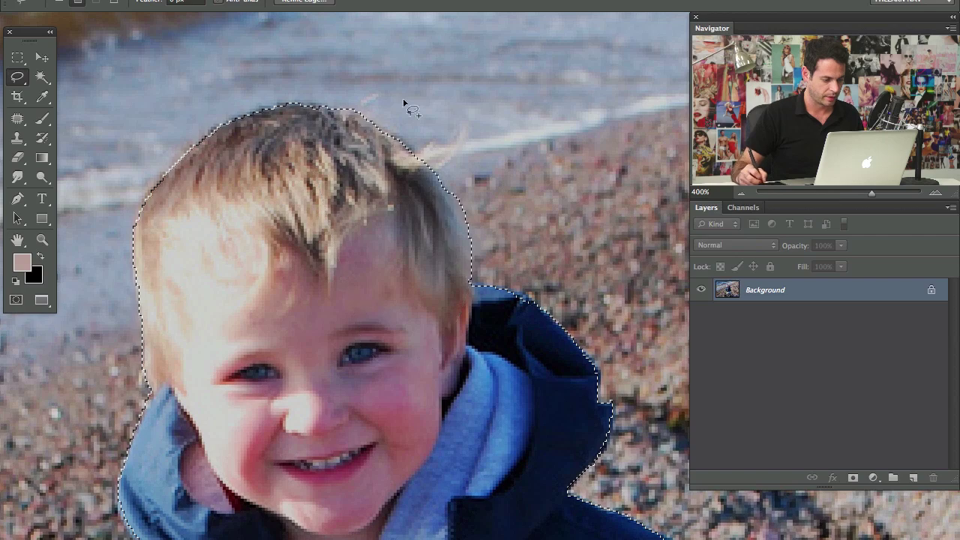
Subtract the pebbles beneath the photo-right hand and in the gap between the sleeve and sweatshirt from the selection.
left_click_drag(293, 338, 173, 191)
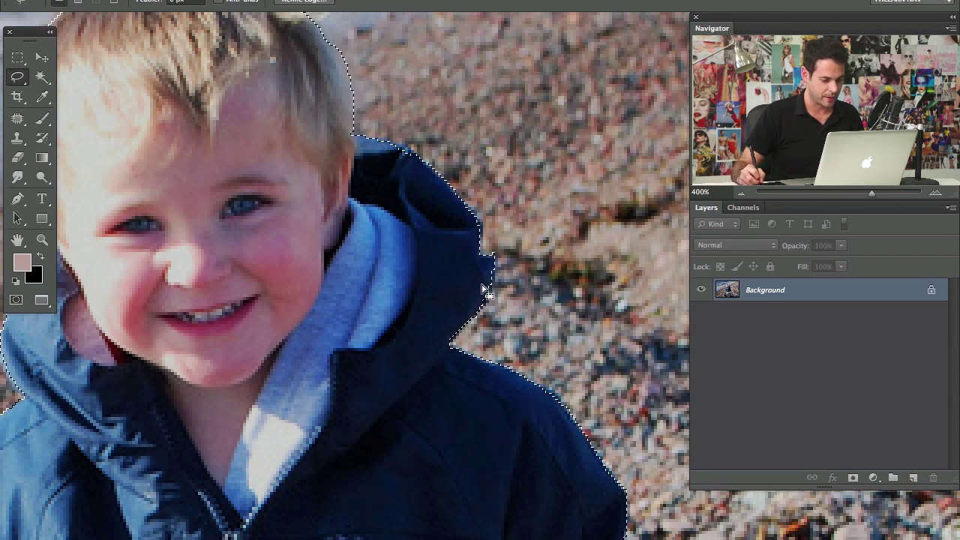
left_click_drag(461, 337, 320, 88)
left_click_drag(383, 367, 228, 153)
mouse_move(326, 362)
left_mouse_down()
mouse_move(321, 175)
mouse_move(332, 145)
left_mouse_up()
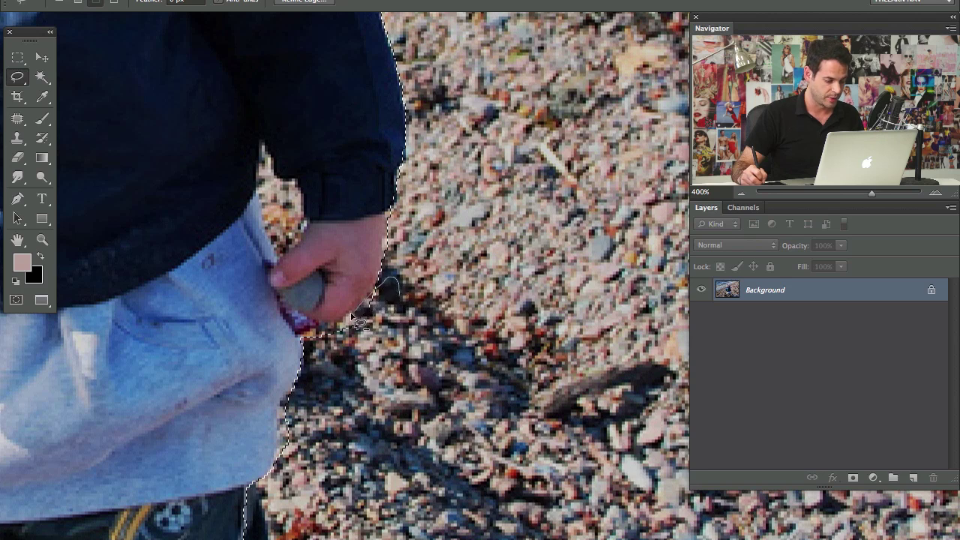
left_click_drag(380, 408, 450, 309)
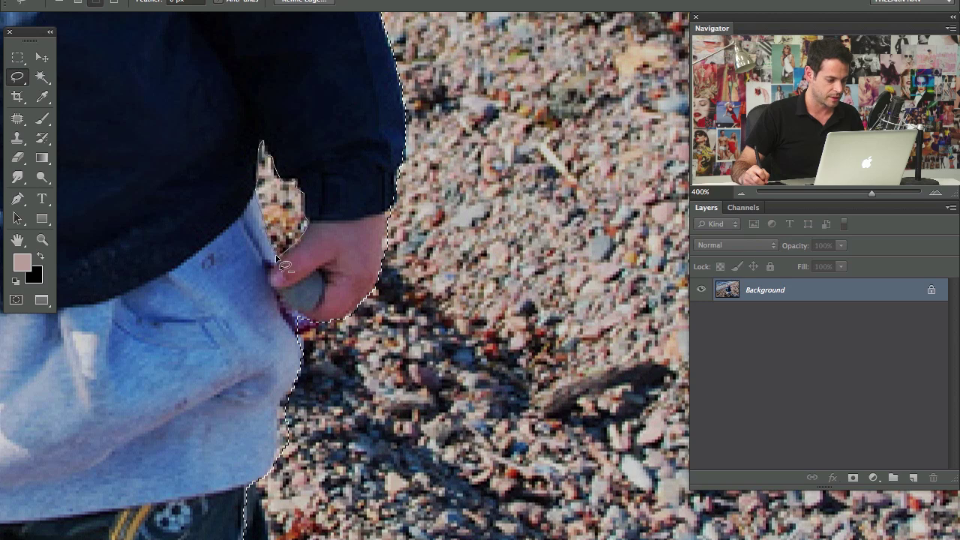
Add the missed outer edge of the photo-right trouser leg and the rest of the boot below it to the selection.
scroll(311, 220, "down", 10)
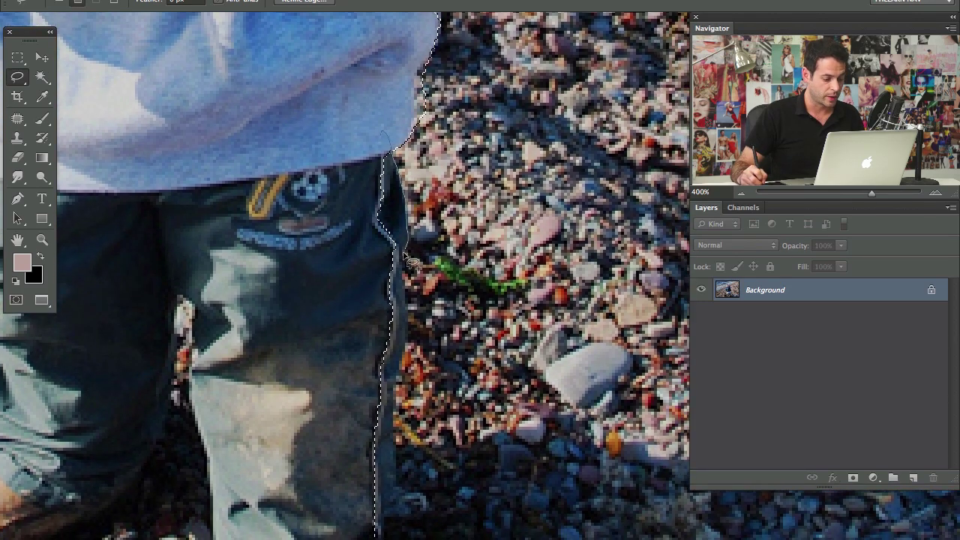
mouse_move(395, 465)
left_mouse_down()
mouse_move(378, 537)
mouse_move(308, 241)
left_mouse_up()
left_click_drag(297, 281, 322, 15)
mouse_move(381, 234)
left_mouse_down()
mouse_move(367, 337)
mouse_move(243, 319)
left_mouse_up()
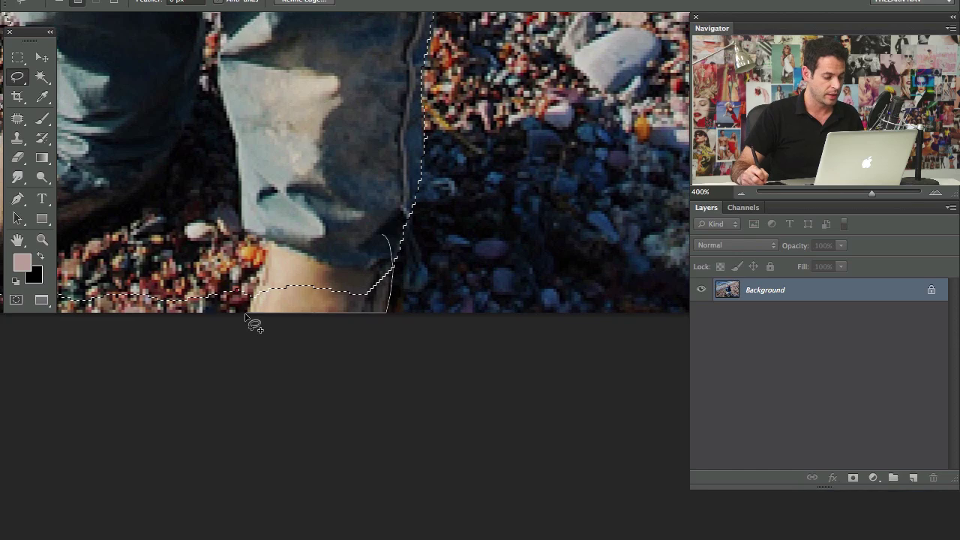
left_click_drag(292, 214, 295, 215)
Subtract the pebbles between the two boots and clean up the selection edge around the photo-left boot.
left_click_drag(242, 177, 415, 295)
left_click_drag(313, 275, 360, 266)
mouse_move(259, 454)
left_mouse_down()
mouse_move(364, 407)
mouse_move(513, 461)
mouse_move(452, 482)
left_mouse_up()
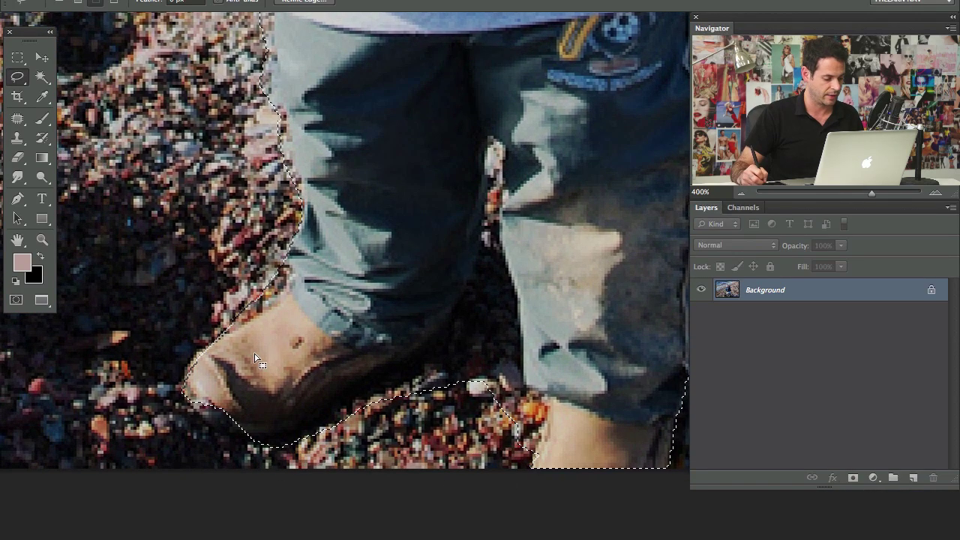
mouse_move(221, 348)
left_mouse_down()
mouse_move(241, 448)
mouse_move(244, 367)
left_mouse_up()
left_click_drag(188, 295, 228, 330)
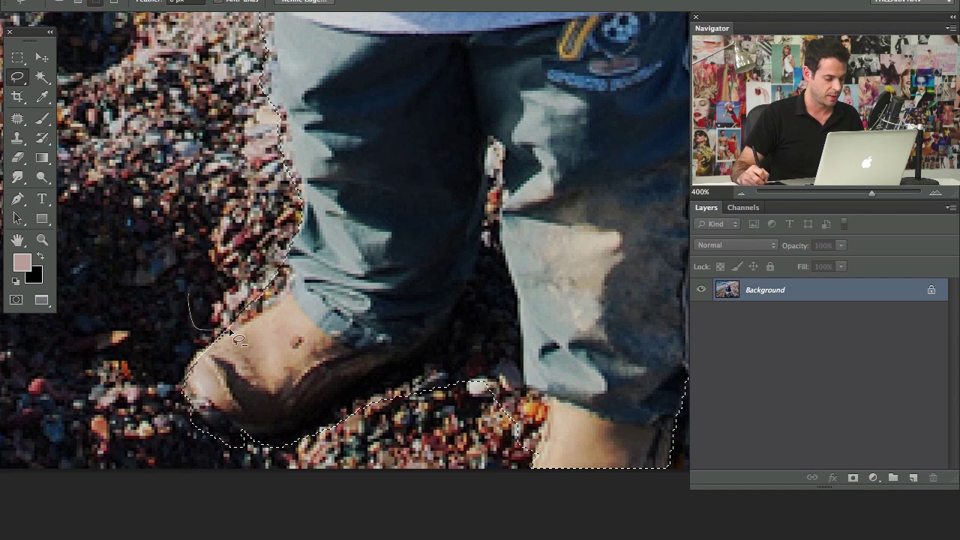
Subtract the excess pebbles along the photo-left trouser leg, sweatshirt edge and hand from the selection.
left_click_drag(256, 182, 257, 111)
mouse_move(293, 168)
left_mouse_down()
mouse_move(248, 244)
mouse_move(261, 103)
mouse_move(291, 376)
left_mouse_up()
left_click_drag(228, 184, 211, 147)
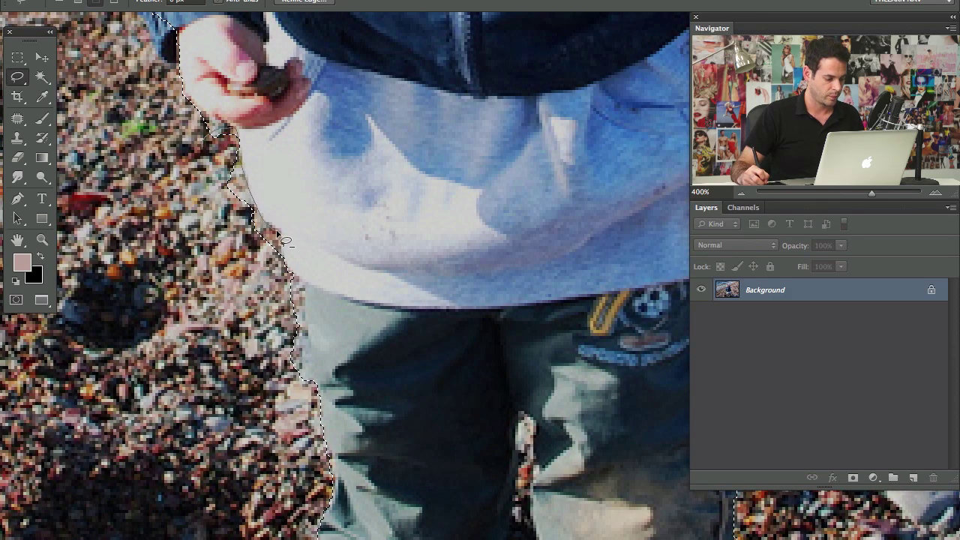
mouse_move(303, 362)
left_mouse_down()
mouse_move(283, 415)
mouse_move(279, 405)
left_mouse_up()
mouse_move(182, 139)
left_mouse_down()
mouse_move(313, 330)
mouse_move(349, 314)
mouse_move(274, 191)
left_mouse_up()
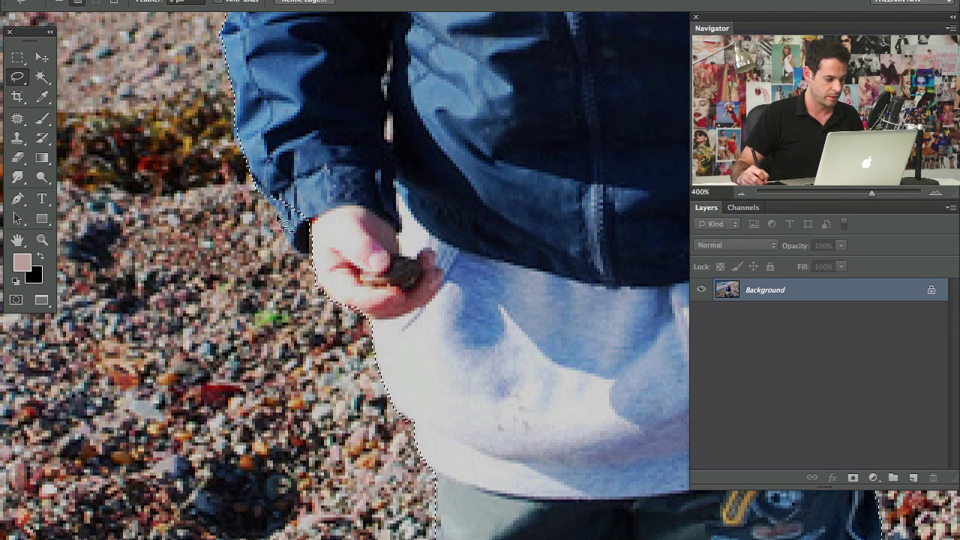
Add the missed jacket cuff edge by the photo-left hand to the selection and review the whole outline at 100% magnification.
left_click_drag(313, 255, 326, 166)
left_click_drag(270, 96, 278, 437)
mouse_move(342, 257)
left_mouse_down()
mouse_move(295, 402)
mouse_move(298, 375)
mouse_move(291, 385)
left_mouse_up()
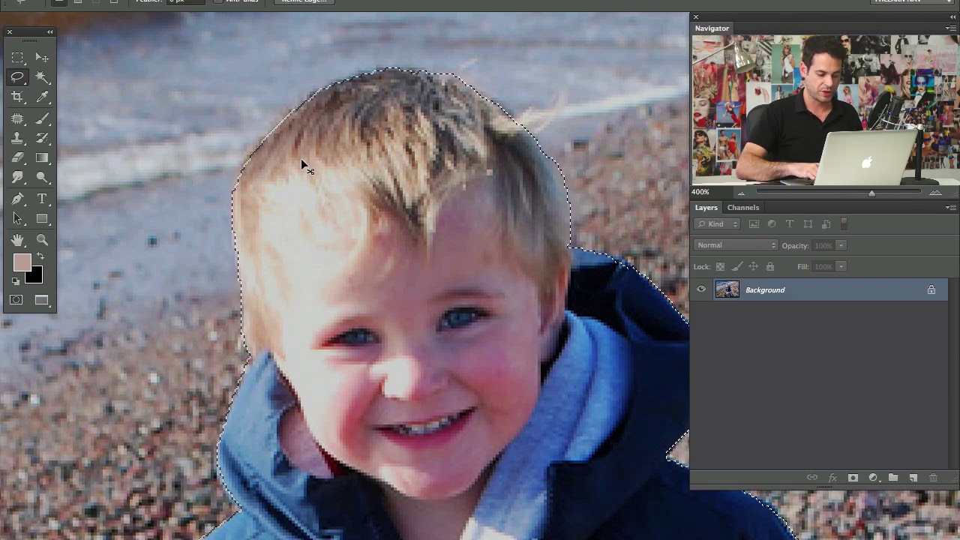
key("super+minus")
key("super+minus")
left_click_drag(569, 400, 534, 293)
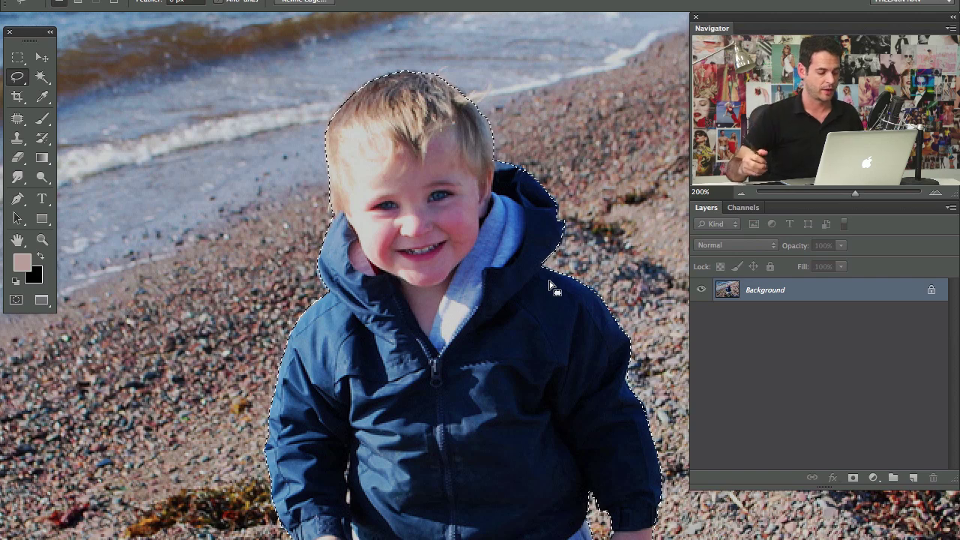
key("super+minus")
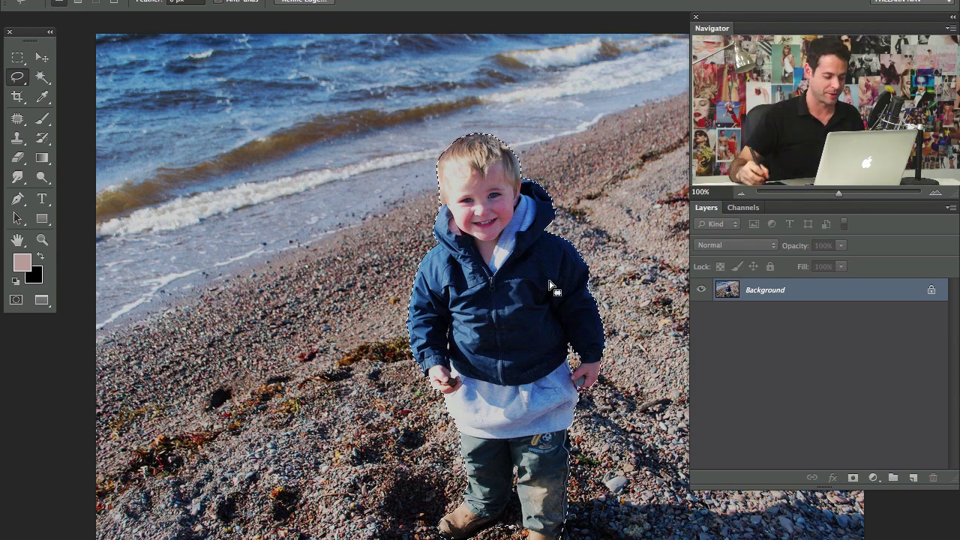
mouse_move(526, 332)
left_mouse_down()
mouse_move(457, 270)
mouse_move(453, 282)
left_mouse_up()
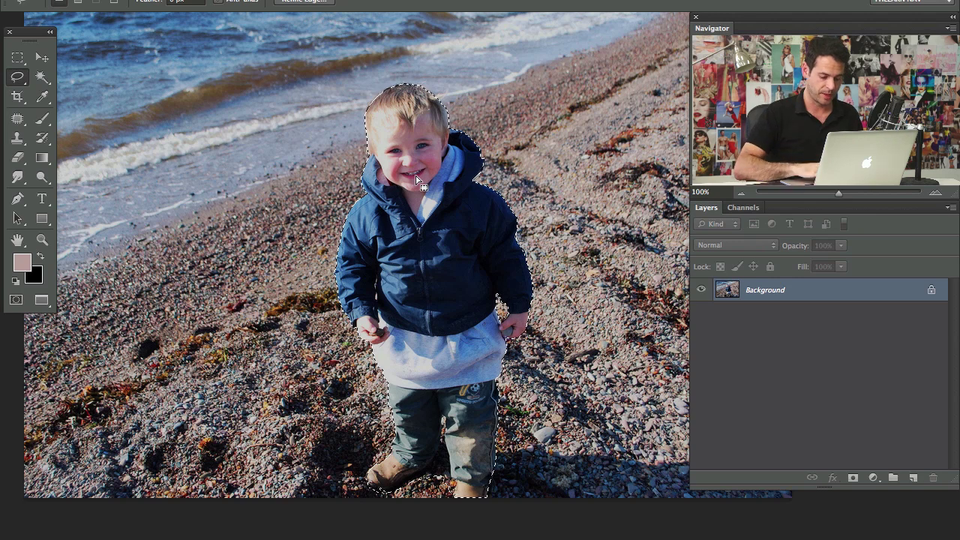
Copy the selected boy onto a new layer, test-move the copy beside the original, and undo the move.
key("ctrl+j")
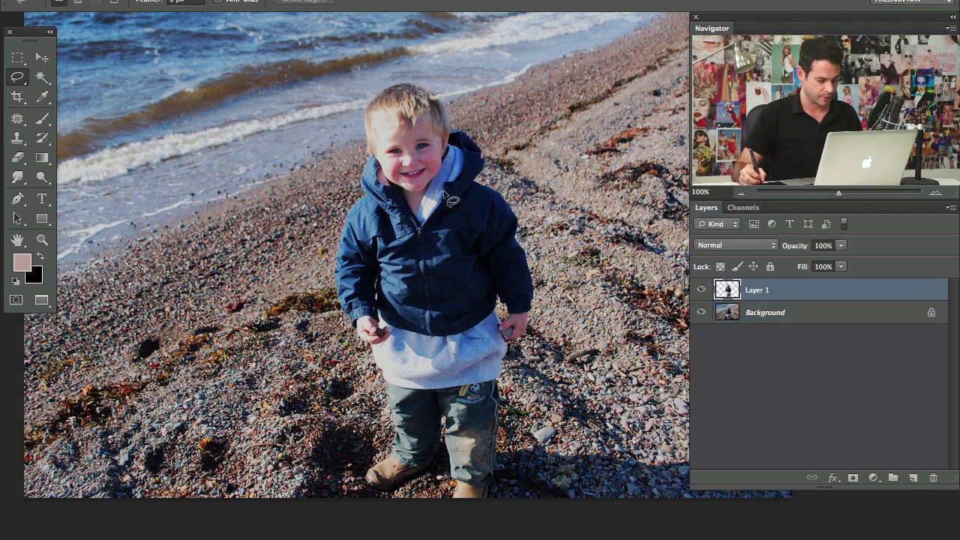
key("v")
mouse_move(477, 250)
left_mouse_down()
mouse_move(283, 213)
mouse_move(255, 221)
mouse_move(234, 192)
mouse_move(241, 207)
mouse_move(309, 254)
mouse_move(291, 257)
mouse_move(333, 257)
left_mouse_up()
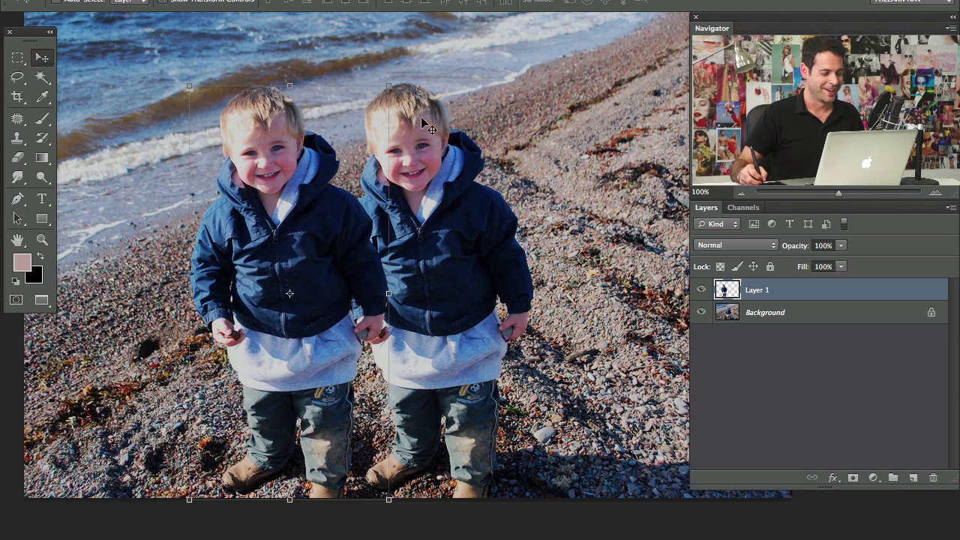
key("ctrl+z")
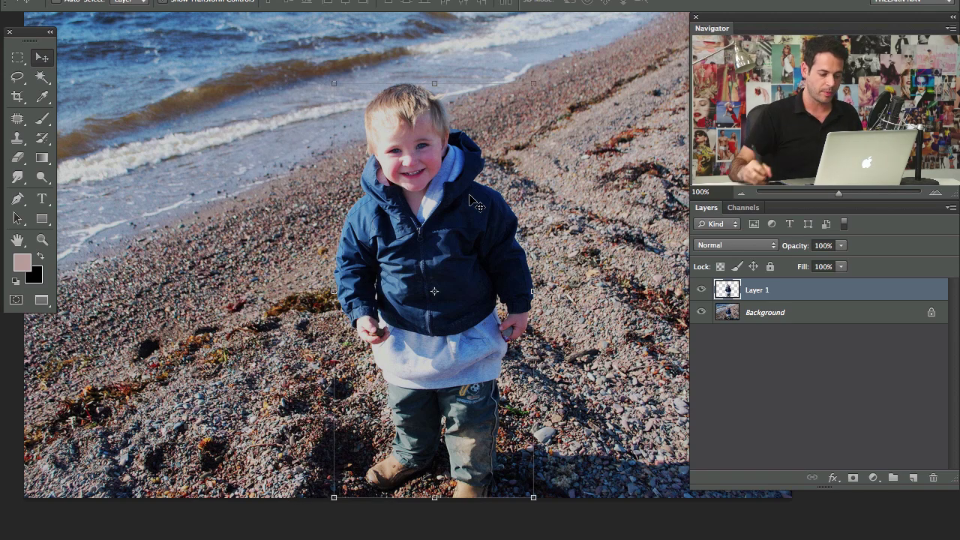
Duplicate the Background layer and apply a Gaussian Blur with a 4.3-pixel radius to the copy.
left_click(799, 312)
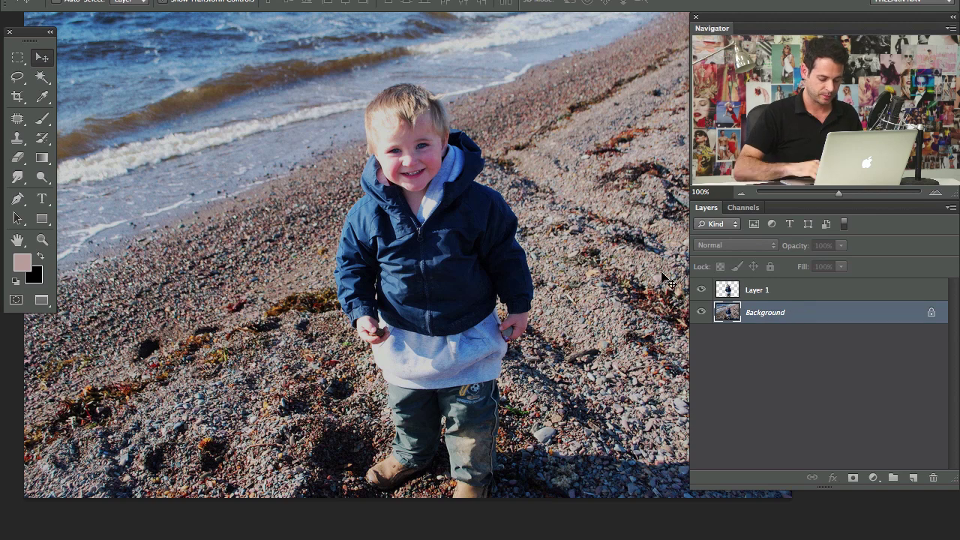
key("ctrl+j")
key("ctrl+alt+f")
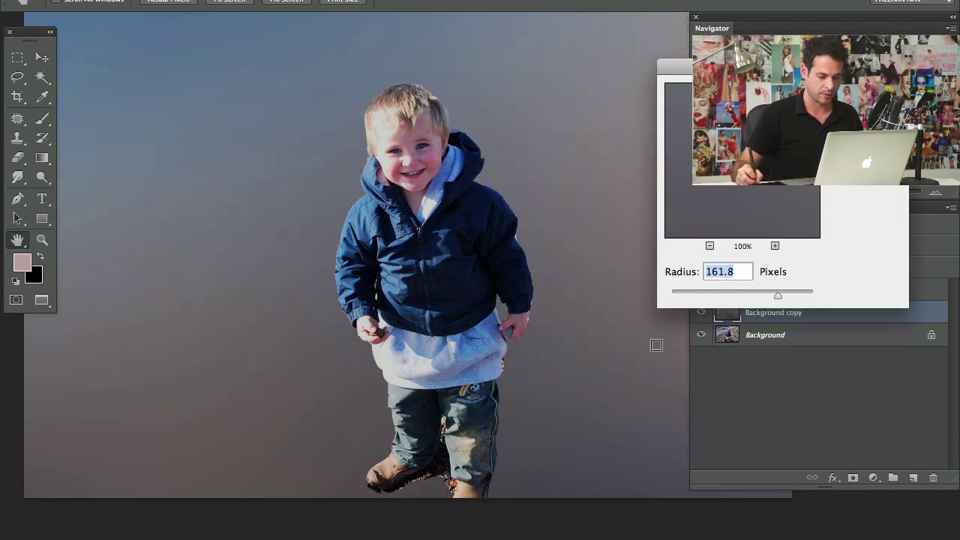
mouse_move(691, 292)
left_mouse_down()
mouse_move(703, 287)
mouse_move(688, 291)
mouse_move(697, 292)
left_mouse_up()
left_click(599, 270, "super")
left_click_drag(466, 153, 433, 417)
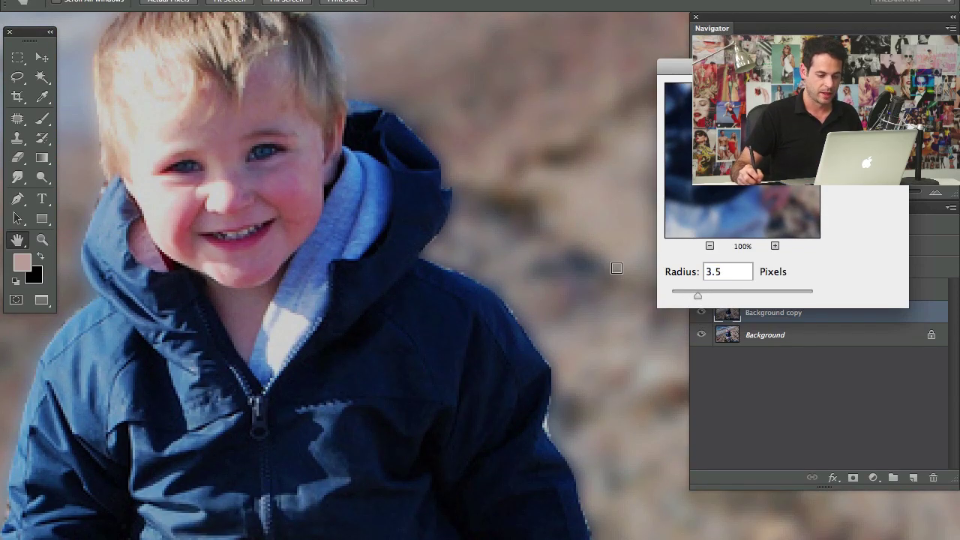
left_click_drag(248, 176, 405, 135)
left_click_drag(673, 293, 703, 286)
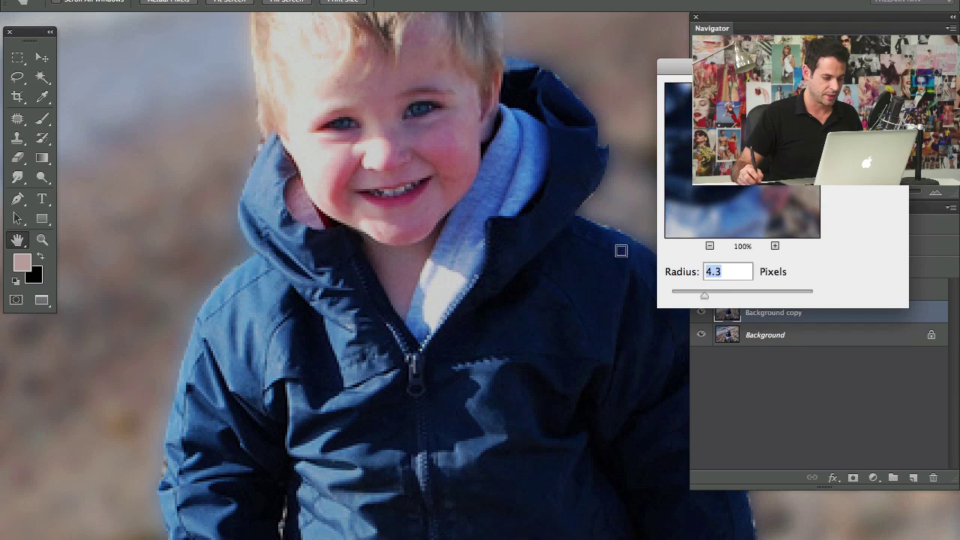
key("super+minus")
key("super+minus")
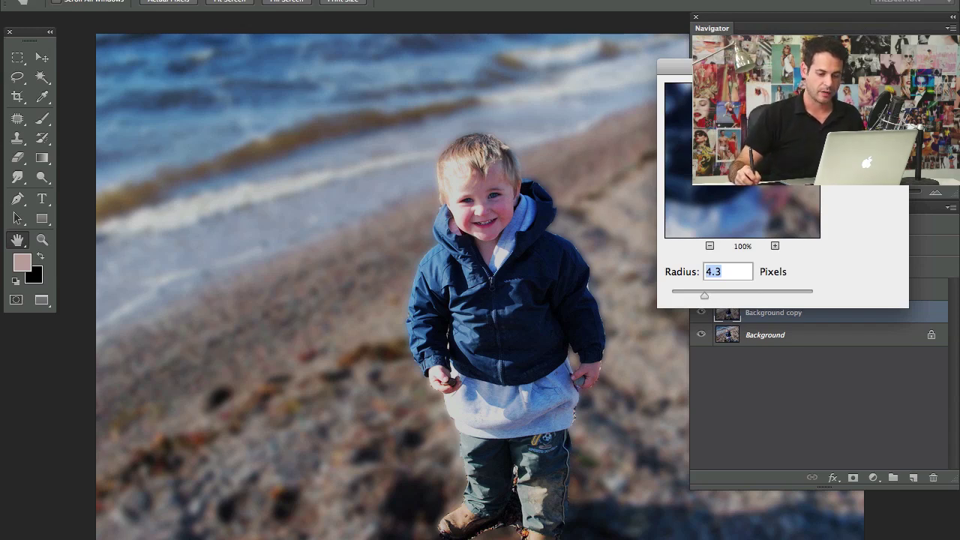
key("Return")
Compare the blurred background copy with the original while the cutout layer is hidden, and delete the blurred copy.
left_click(701, 313)
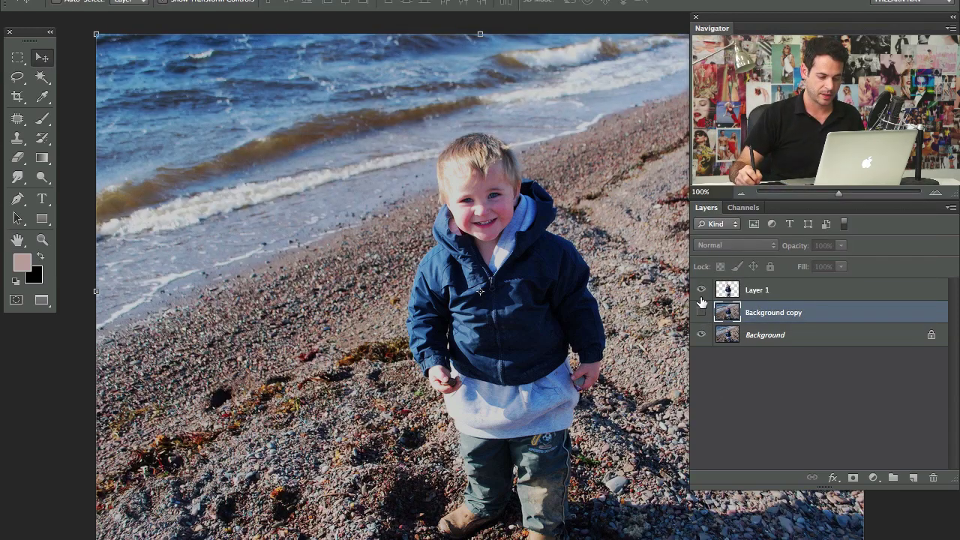
left_click(702, 312)
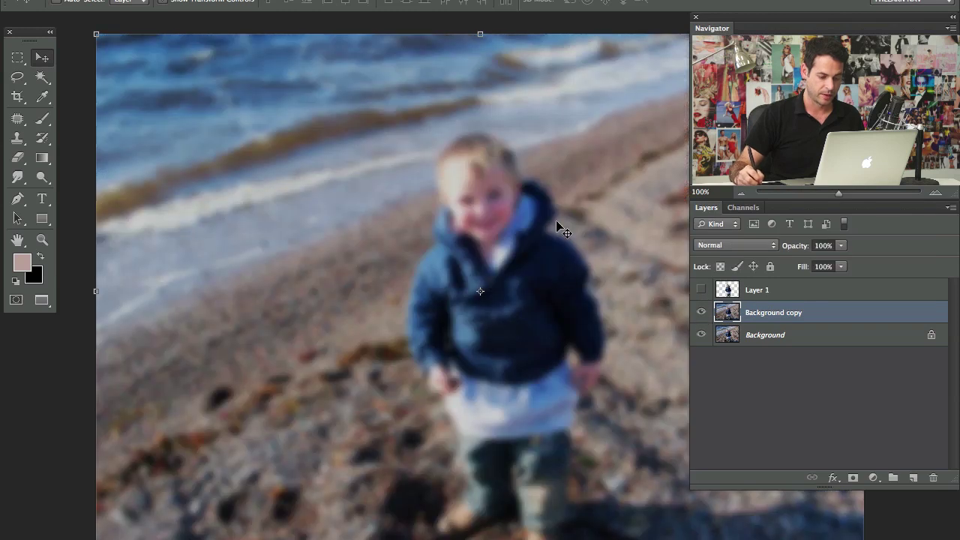
left_click(702, 313)
left_click(702, 312)
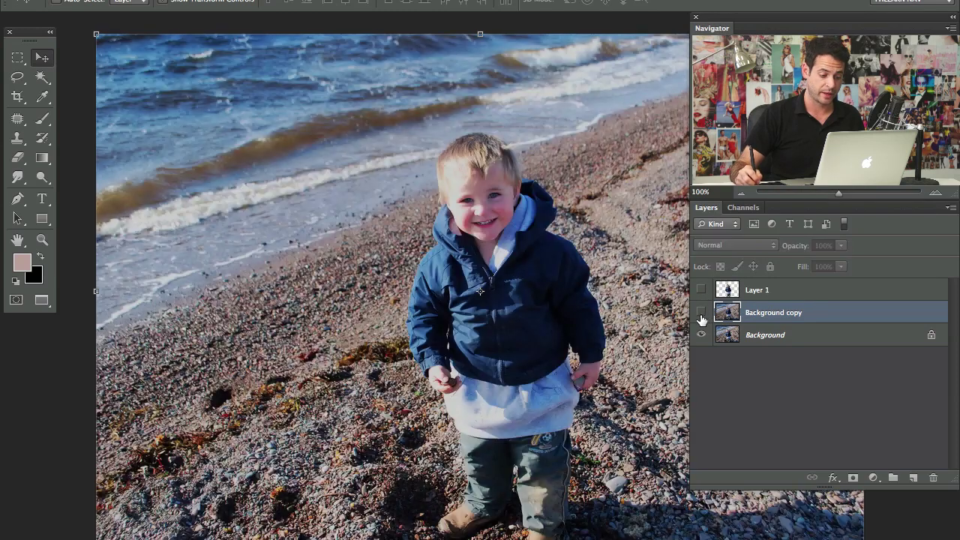
left_click(702, 313)
left_click(702, 312)
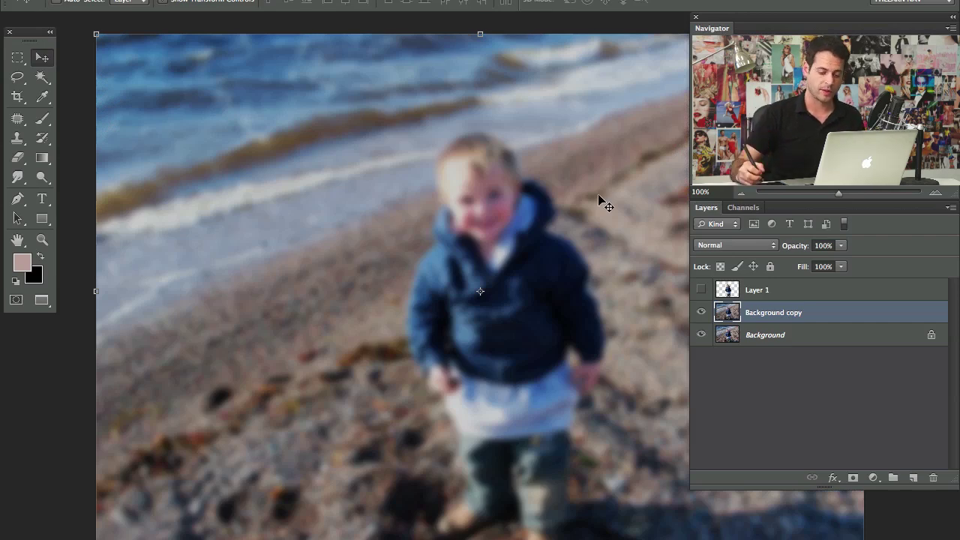
key("Delete")
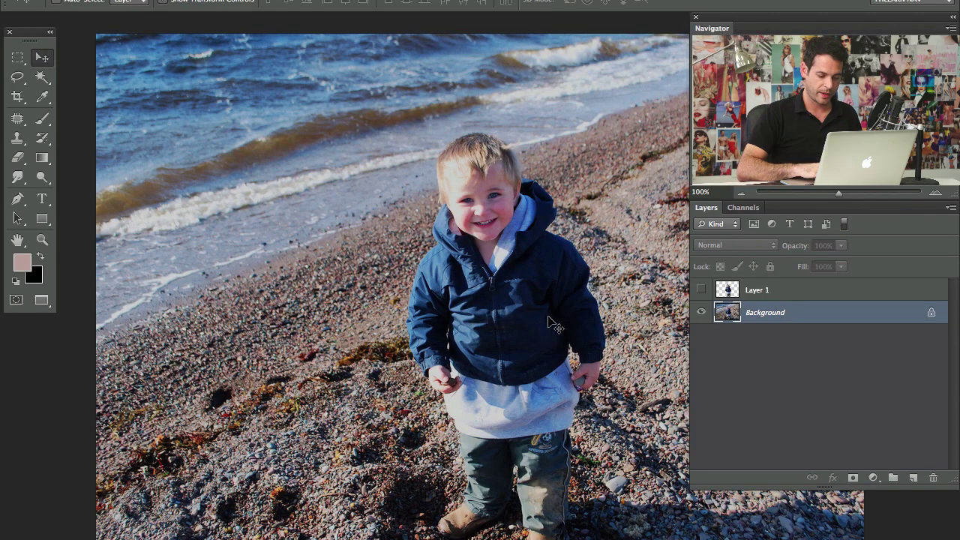
Duplicate the Background layer and use the Clone Stamp on the copy to cover the outer jacket sleeves with beach pebbles.
key("ctrl+j")
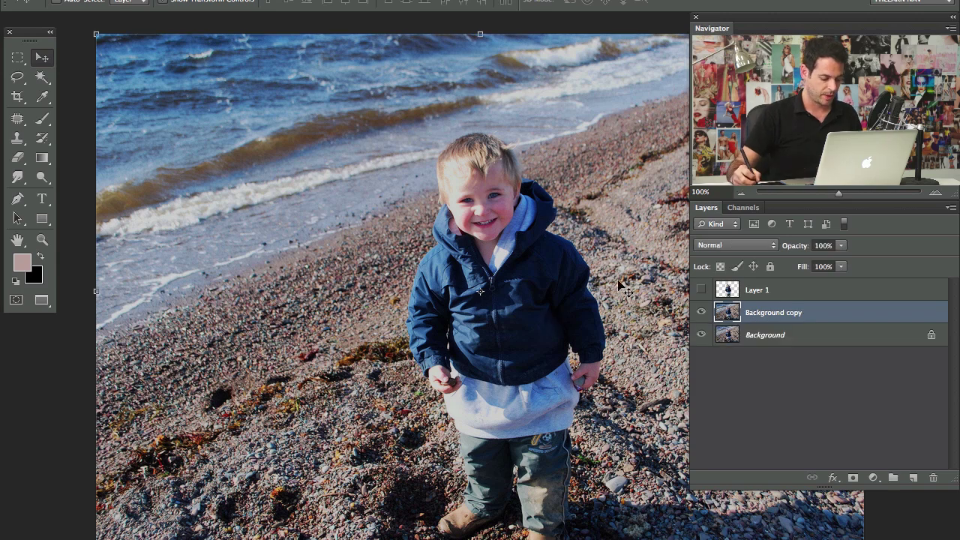
key("s")
left_click(376, 282, "alt")
mouse_move(425, 261)
left_mouse_down()
mouse_move(394, 291)
mouse_move(397, 304)
mouse_move(407, 301)
mouse_move(404, 320)
mouse_move(412, 319)
mouse_move(402, 343)
mouse_move(413, 345)
mouse_move(413, 375)
mouse_move(449, 379)
mouse_move(428, 426)
mouse_move(449, 411)
mouse_move(435, 436)
mouse_move(406, 399)
mouse_move(440, 426)
mouse_move(451, 422)
mouse_move(422, 398)
left_mouse_up()
left_click(406, 400, "alt")
left_click(618, 319, "alt")
mouse_move(589, 306)
left_mouse_down()
mouse_move(601, 344)
mouse_move(576, 362)
mouse_move(596, 361)
mouse_move(571, 384)
mouse_move(628, 360)
mouse_move(585, 340)
mouse_move(562, 349)
mouse_move(568, 255)
mouse_move(587, 299)
mouse_move(555, 264)
mouse_move(505, 253)
mouse_move(559, 254)
mouse_move(558, 245)
mouse_move(540, 266)
left_mouse_up()
Clone beach pebbles over the photo-right shoulder, hood and side of the boy's head on the background copy.
mouse_move(559, 202)
left_mouse_down()
mouse_move(520, 236)
mouse_move(490, 249)
mouse_move(500, 235)
mouse_move(486, 234)
left_mouse_up()
left_click(544, 200, "alt")
mouse_move(515, 224)
left_mouse_down()
mouse_move(452, 239)
mouse_move(494, 213)
mouse_move(447, 241)
left_mouse_up()
left_click(536, 200, "alt")
key("bracketright")
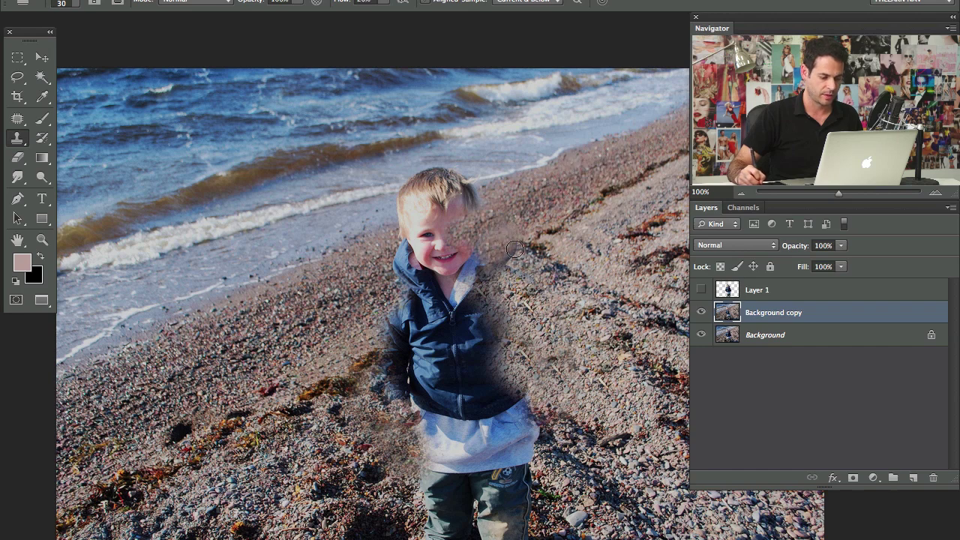
left_click_drag(520, 255, 480, 266)
Clone water and beach over the boy's head, face, collar and upper jacket on the background copy.
mouse_move(469, 195)
left_mouse_down()
mouse_move(446, 212)
mouse_move(482, 192)
mouse_move(456, 193)
mouse_move(422, 166)
mouse_move(445, 165)
mouse_move(386, 200)
left_mouse_up()
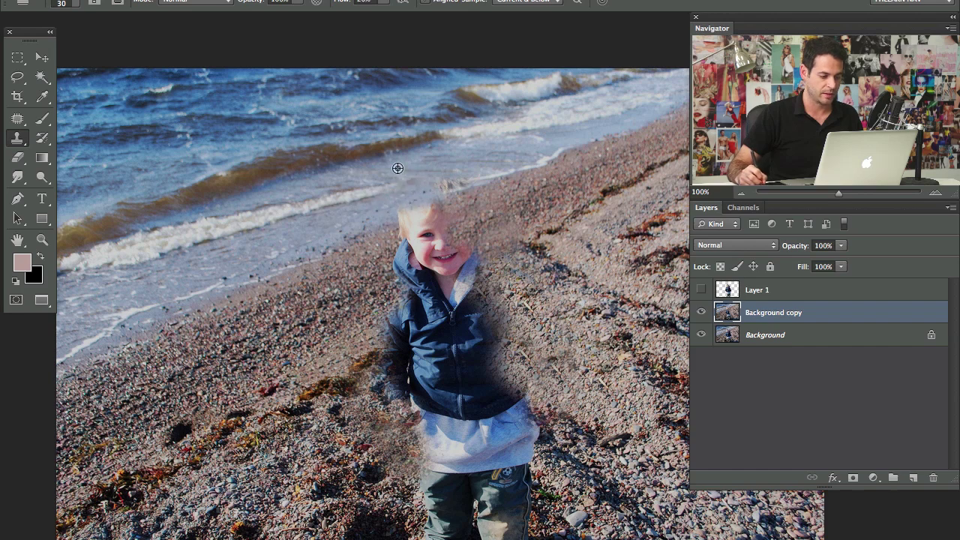
mouse_move(412, 219)
left_mouse_down()
mouse_move(417, 212)
mouse_move(399, 219)
mouse_move(407, 233)
mouse_move(428, 233)
mouse_move(454, 198)
mouse_move(383, 236)
mouse_move(404, 244)
mouse_move(409, 266)
mouse_move(443, 255)
mouse_move(476, 221)
mouse_move(467, 221)
left_mouse_up()
left_click(383, 226, "alt")
left_click(373, 247, "alt")
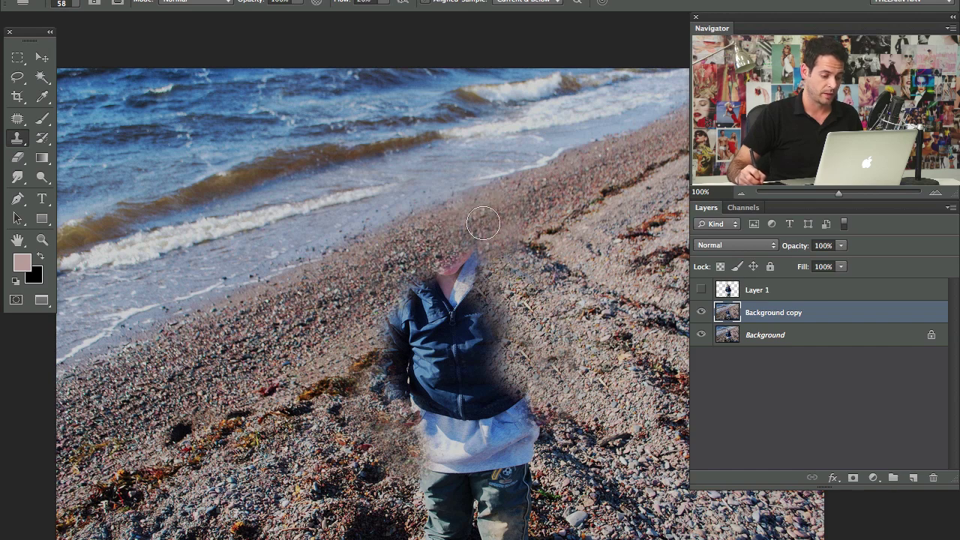
mouse_move(366, 331)
left_mouse_down()
mouse_move(357, 360)
mouse_move(514, 232)
mouse_move(466, 262)
mouse_move(526, 252)
mouse_move(377, 321)
mouse_move(441, 284)
mouse_move(461, 279)
mouse_move(394, 336)
left_mouse_up()
left_click(381, 332, "alt")
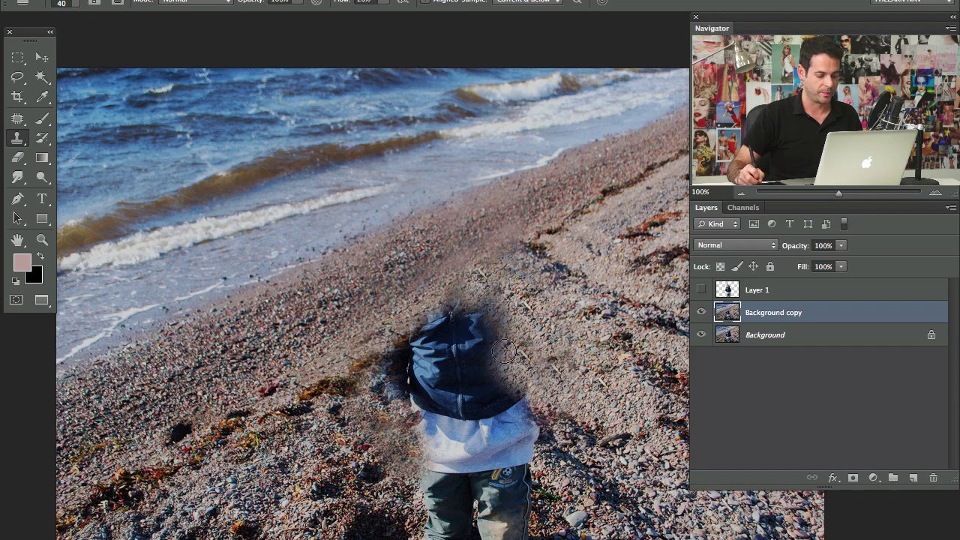
Clone beach pebbles over the rest of the jacket and the photo-right edge of the sweatshirt and trousers.
left_click_drag(496, 431, 492, 355)
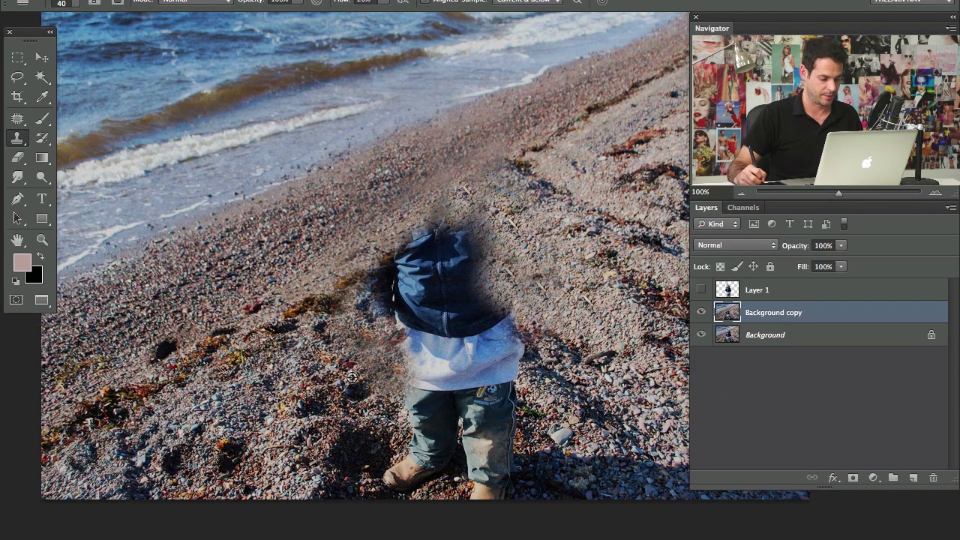
mouse_move(402, 270)
left_mouse_down()
mouse_move(384, 298)
mouse_move(354, 326)
mouse_move(367, 295)
mouse_move(377, 342)
mouse_move(418, 259)
mouse_move(397, 331)
mouse_move(420, 298)
mouse_move(409, 257)
left_mouse_up()
left_click(338, 355, "alt")
mouse_move(480, 240)
left_mouse_down()
mouse_move(491, 285)
mouse_move(466, 282)
mouse_move(443, 219)
mouse_move(432, 289)
mouse_move(440, 277)
mouse_move(429, 275)
mouse_move(458, 272)
mouse_move(442, 334)
mouse_move(420, 285)
left_mouse_up()
left_click(553, 410, "alt")
mouse_move(525, 379)
left_mouse_down()
mouse_move(487, 303)
mouse_move(480, 328)
mouse_move(495, 371)
mouse_move(460, 311)
mouse_move(469, 307)
mouse_move(436, 334)
mouse_move(400, 314)
left_mouse_up()
left_click(538, 290, "alt")
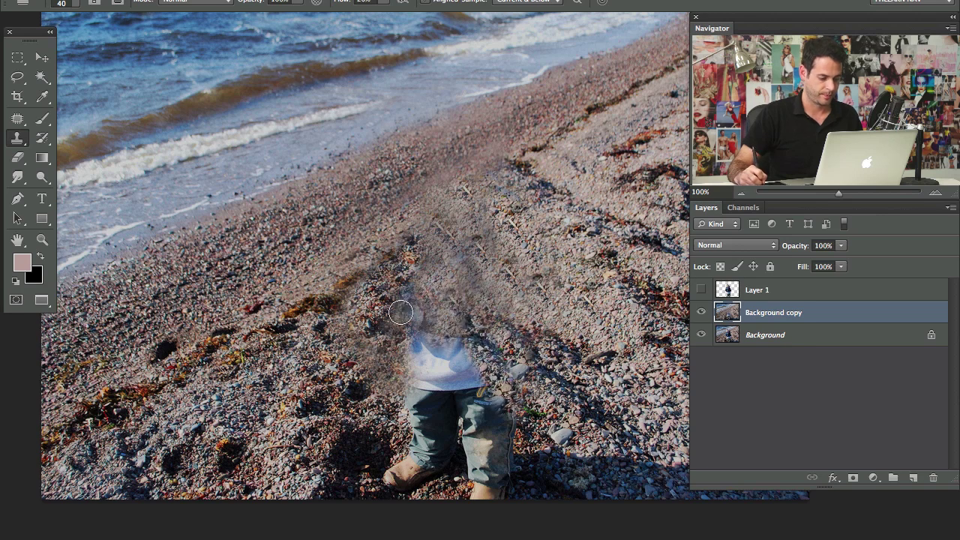
Show the boy's cutout layer again and compare the picture with the cloned background copy switched off and on.
left_click(701, 289)
left_click(701, 312)
left_click(702, 312)
left_click(701, 312)
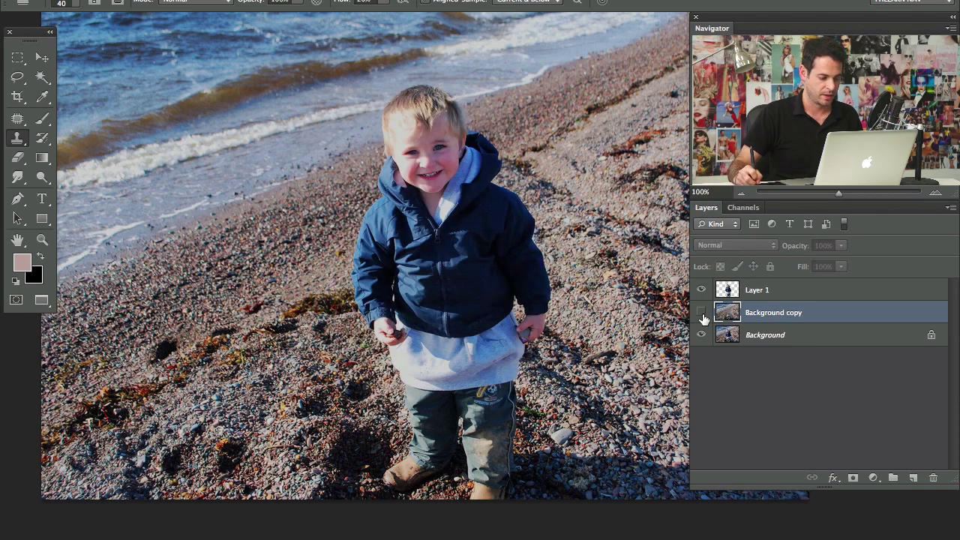
left_click(701, 312)
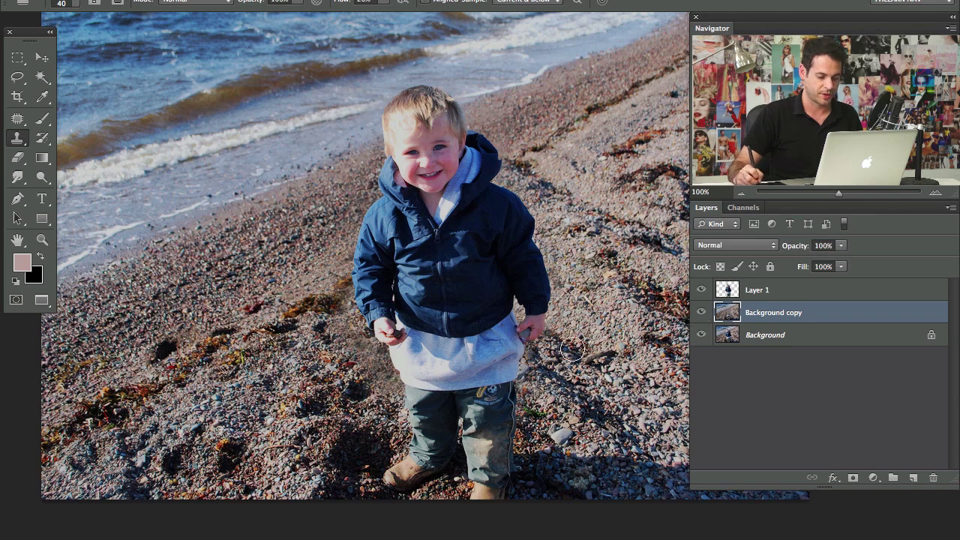
left_click(701, 315)
left_click(701, 315)
left_click(701, 315)
left_click(701, 315)
left_click_drag(456, 295, 430, 351)
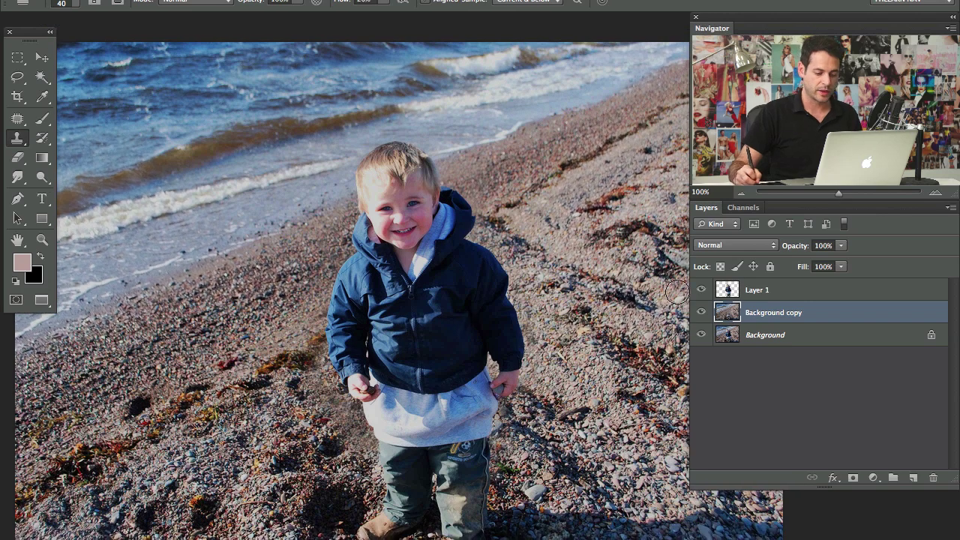
Check how the cutout and the cloned background copy work together by hiding and showing each layer in turn.
left_click(702, 293)
left_click(703, 298)
left_click(701, 314)
left_click(702, 315)
left_click(702, 315)
left_click(702, 319)
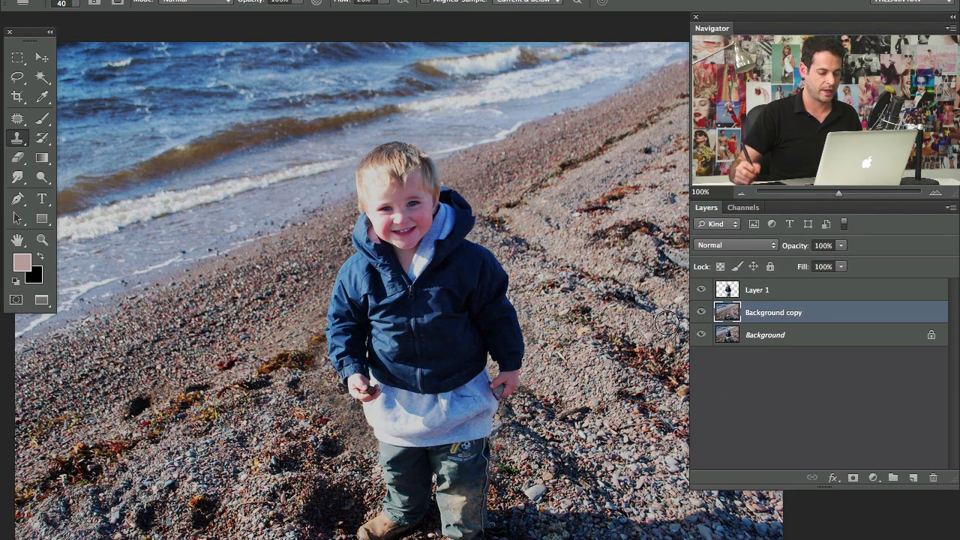
left_click(702, 292)
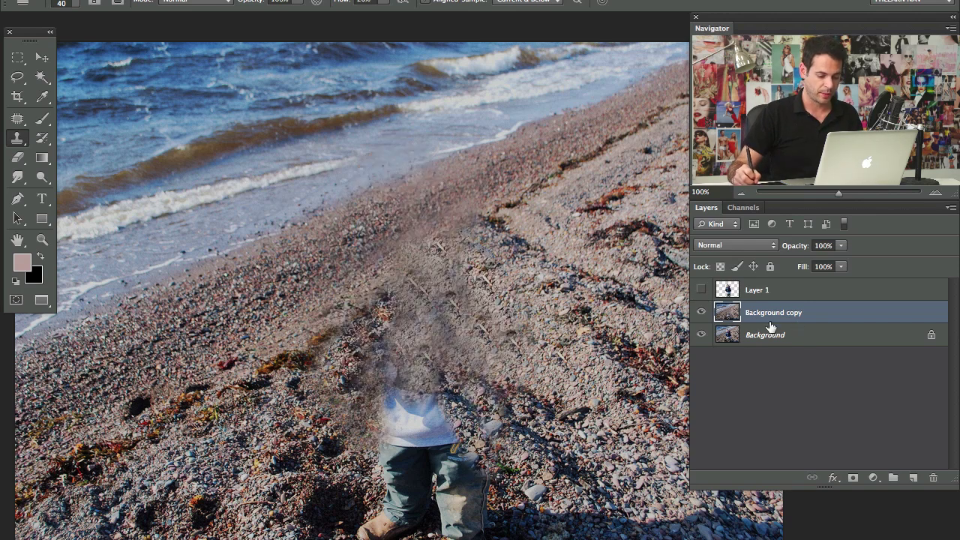
left_click(700, 314)
left_click(703, 315)
left_click(702, 290)
left_click(702, 291)
left_click(702, 290)
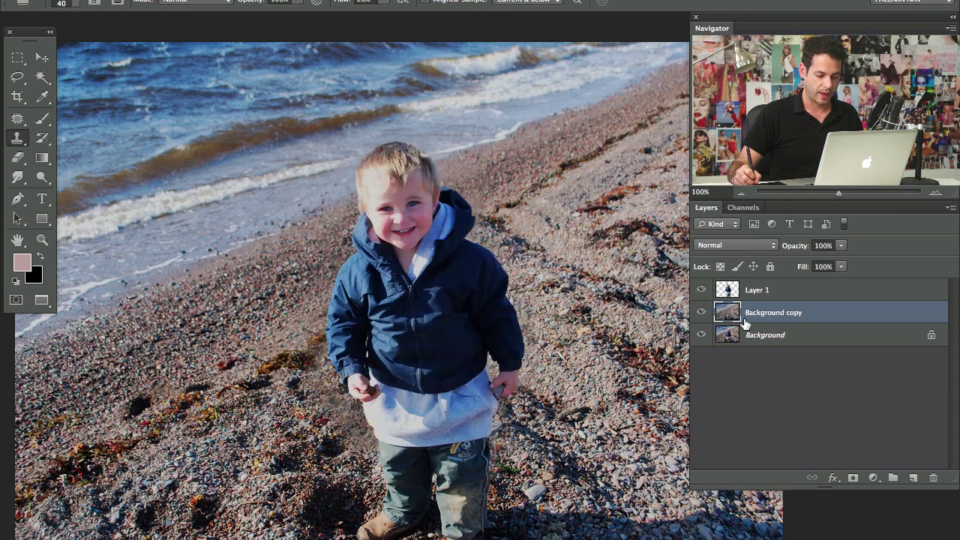
Start a Tilt-Shift blur on the cloned background copy and place a second focus pin by the boy's boots.
left_click(357, 0)
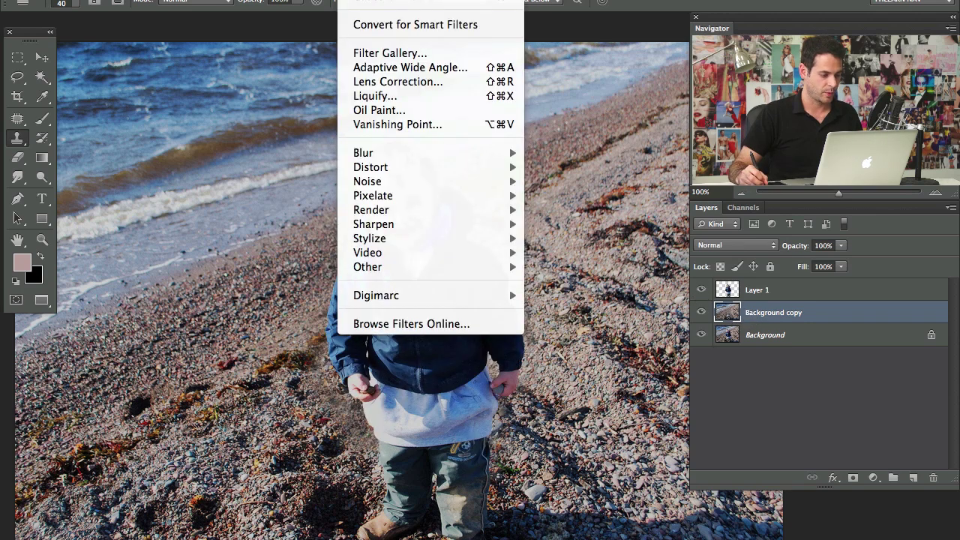
mouse_move(440, 153)
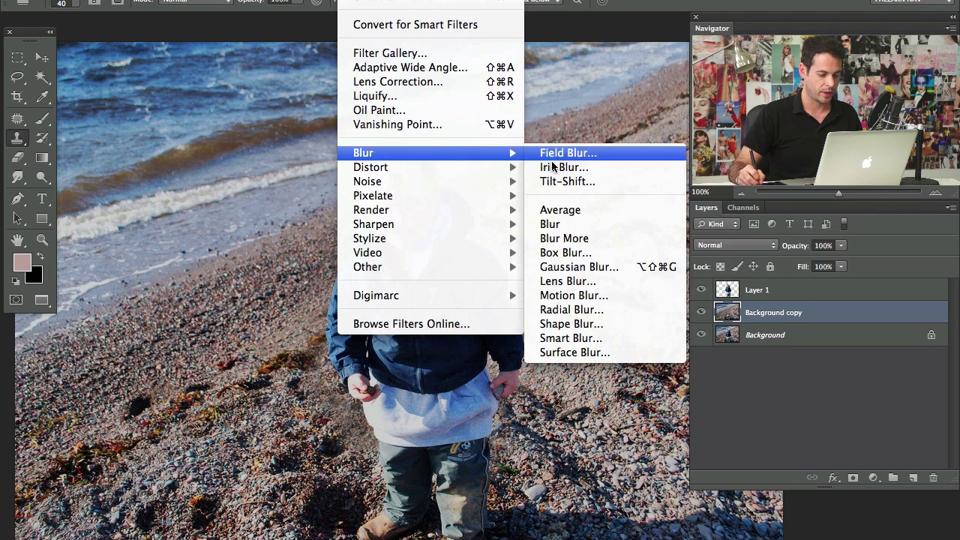
left_click(567, 181)
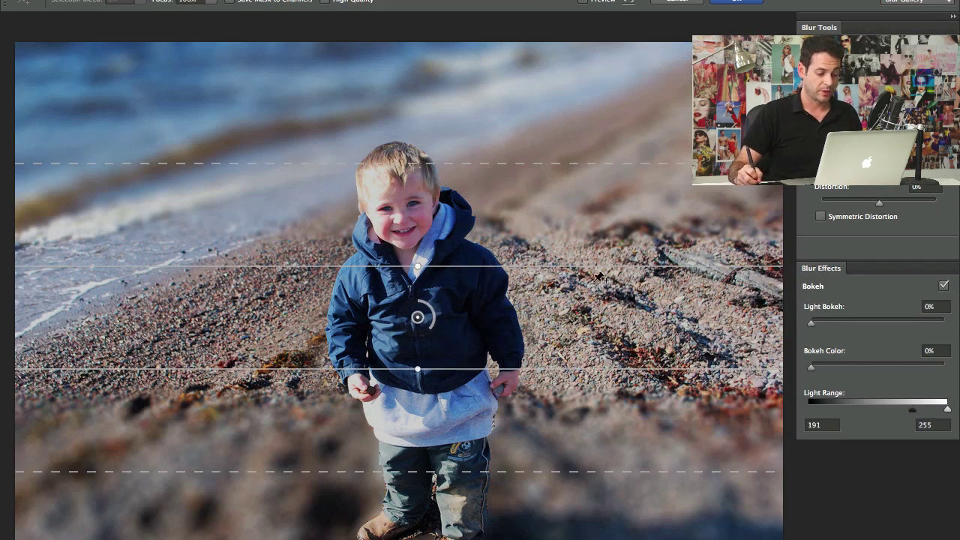
mouse_move(475, 308)
left_mouse_down()
mouse_move(505, 283)
mouse_move(491, 298)
left_mouse_up()
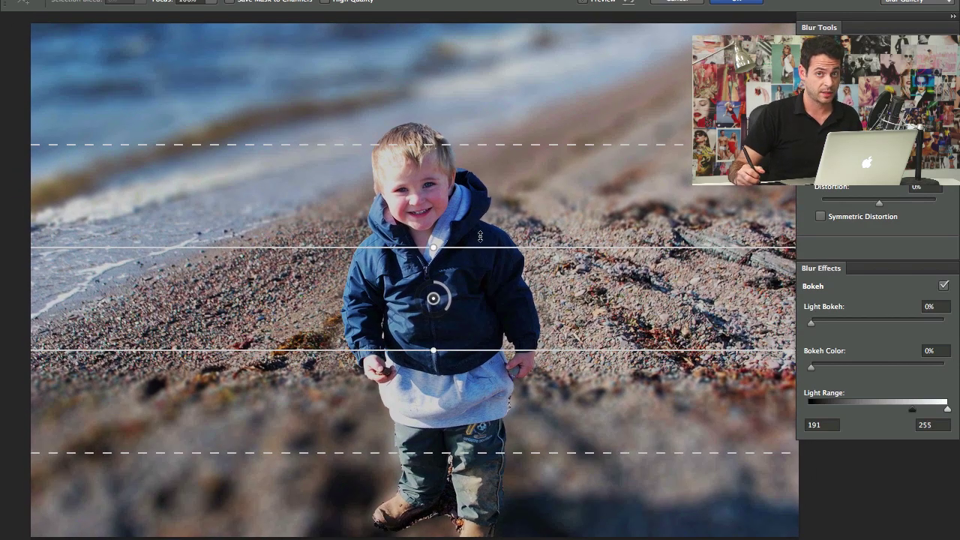
left_click(432, 226)
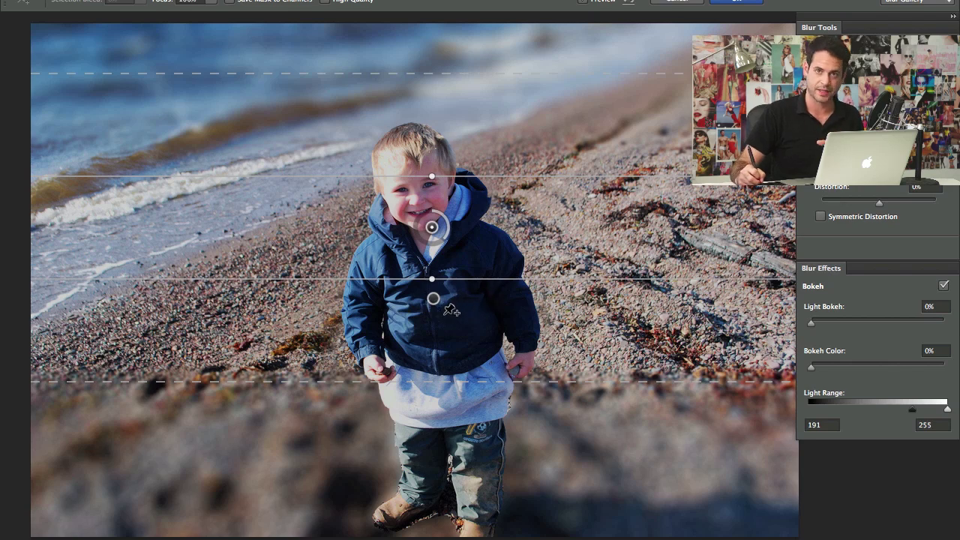
left_click_drag(432, 227, 437, 497)
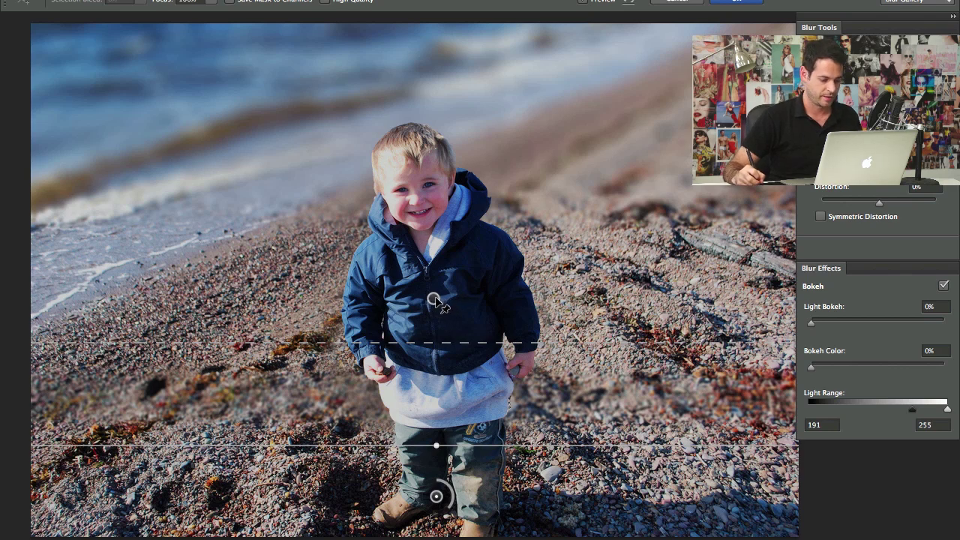
Delete the focus pin on the jacket and extend the boot pin's sharp zone to the lower jacket, with its blur transition reaching the photo's upper edge.
left_click(435, 300)
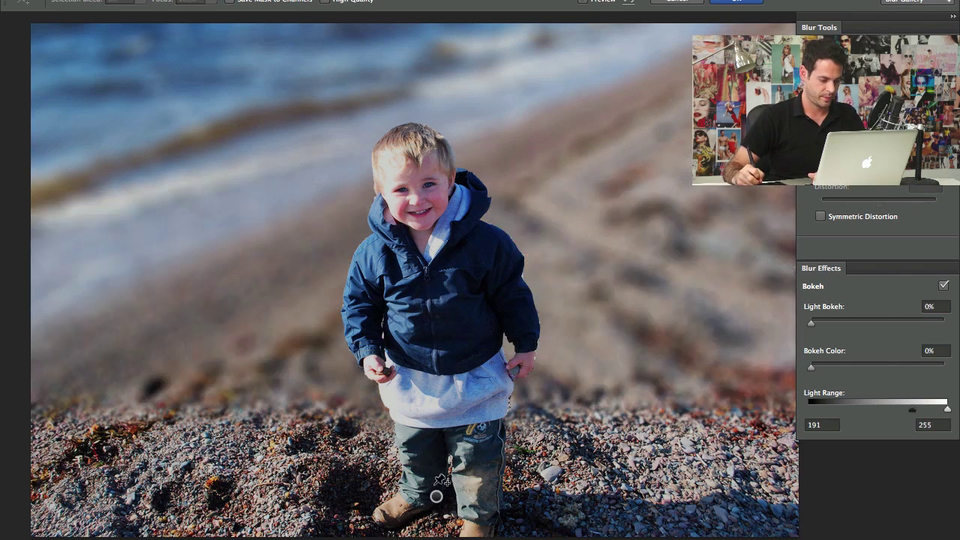
left_click_drag(444, 307, 450, 21)
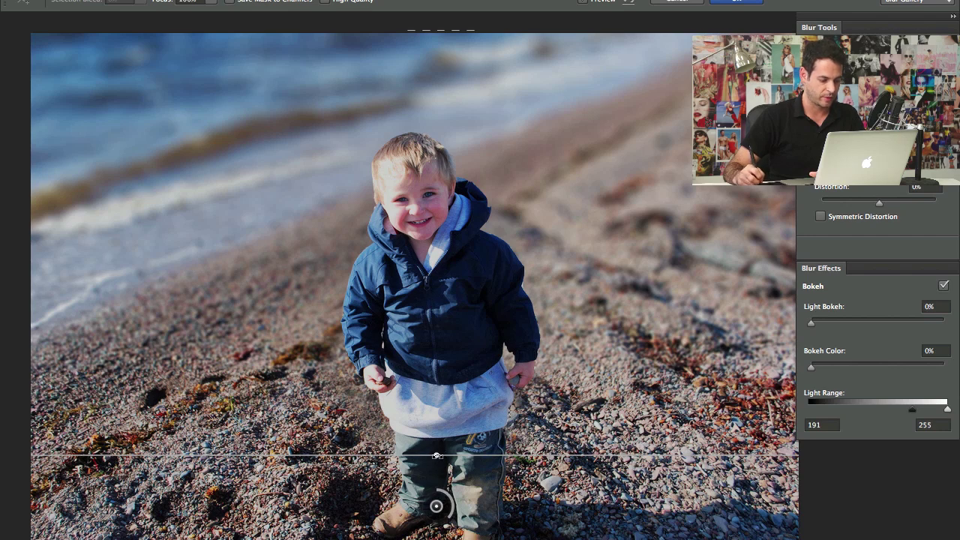
left_click_drag(437, 455, 439, 343)
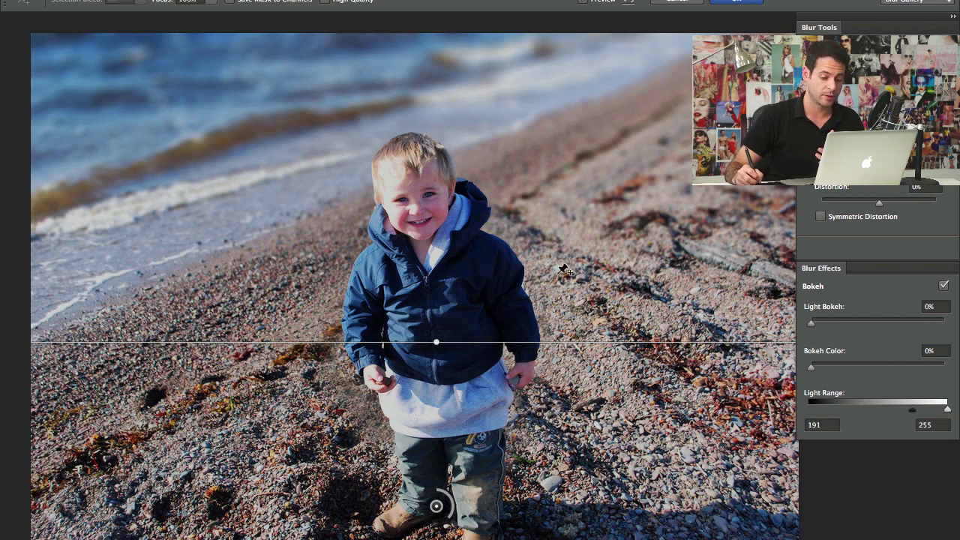
Strengthen the Tilt-Shift blur amount and apply it to the cloned background copy.
left_click_drag(847, 167, 900, 166)
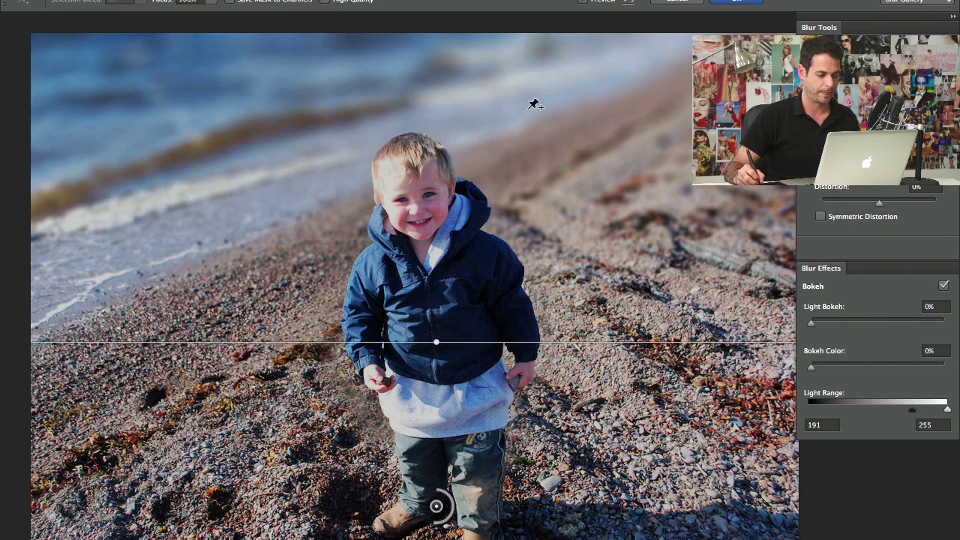
left_click(739, 1)
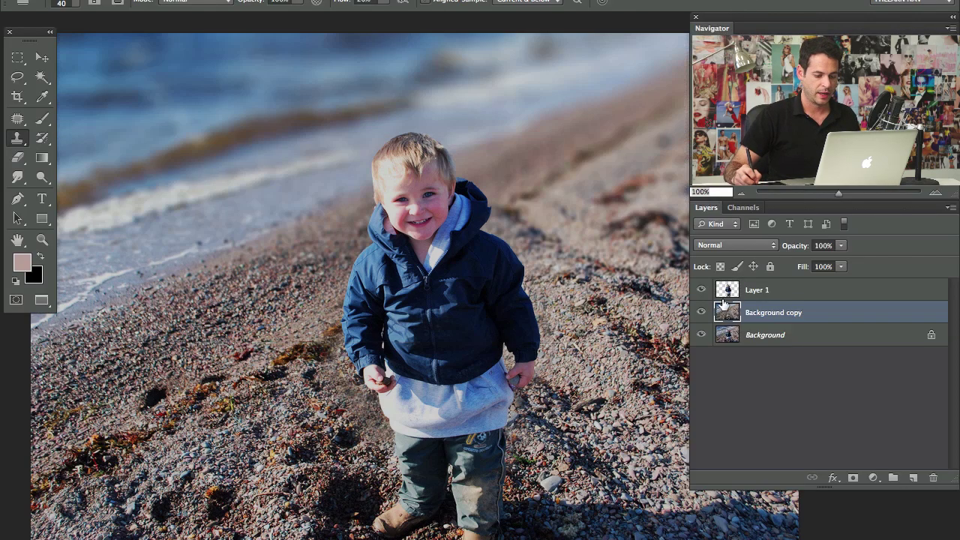
Compare the picture with the blurred background copy and the boy's cutout layer each hidden and shown in turn.
left_click(701, 312)
left_click(701, 313)
left_click(701, 313)
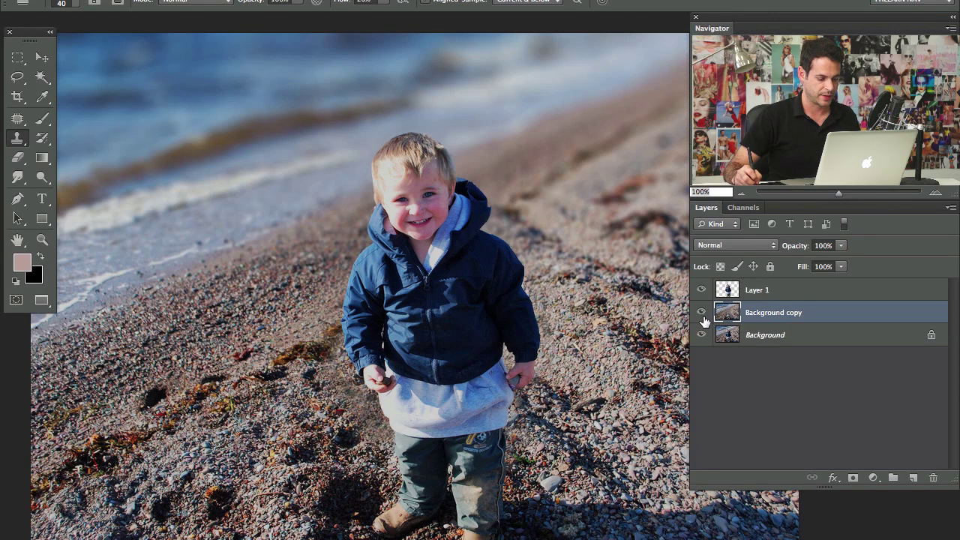
left_click(701, 291)
left_click(702, 290)
left_click(701, 292)
left_click(701, 294)
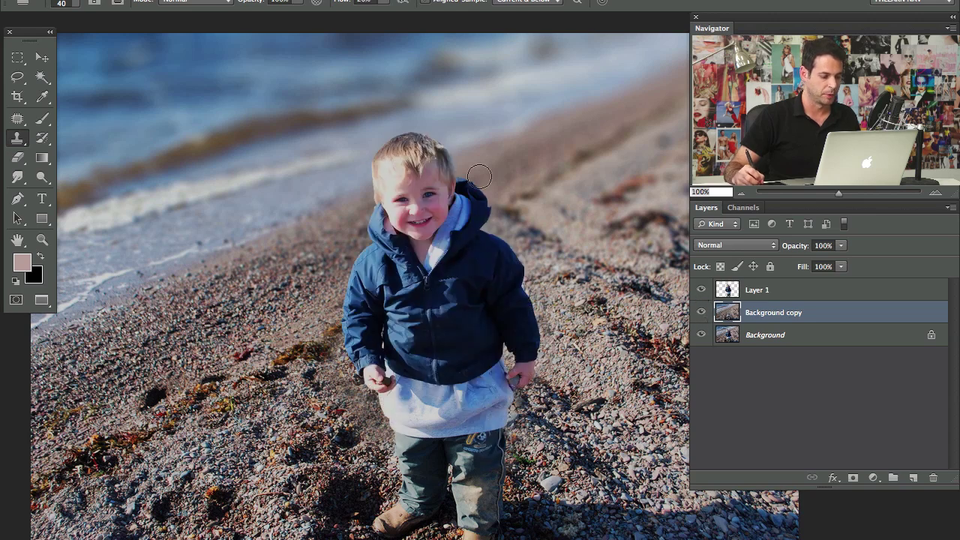
left_click(702, 290)
left_click(699, 289)
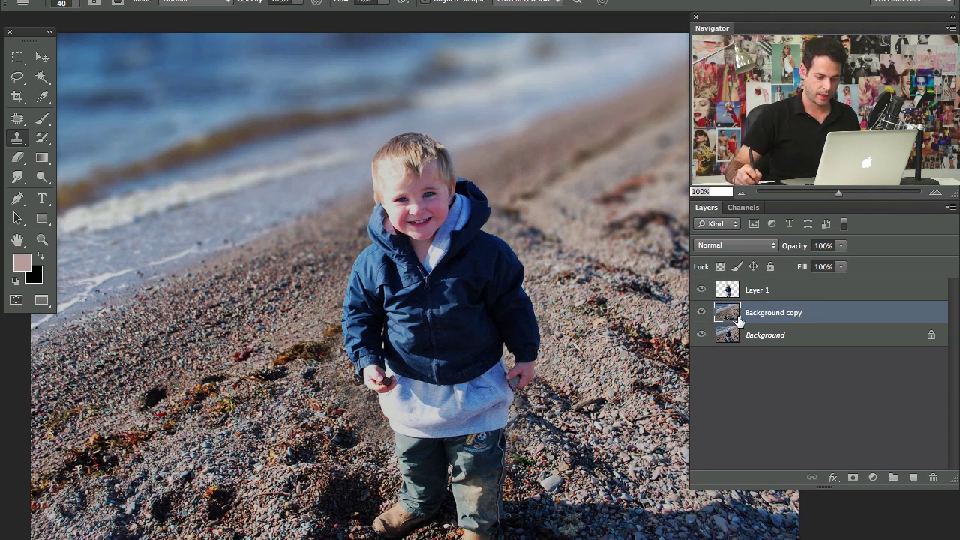
Undo the applied Tilt-Shift blur and duplicate the cloned background copy.
key("super+z")
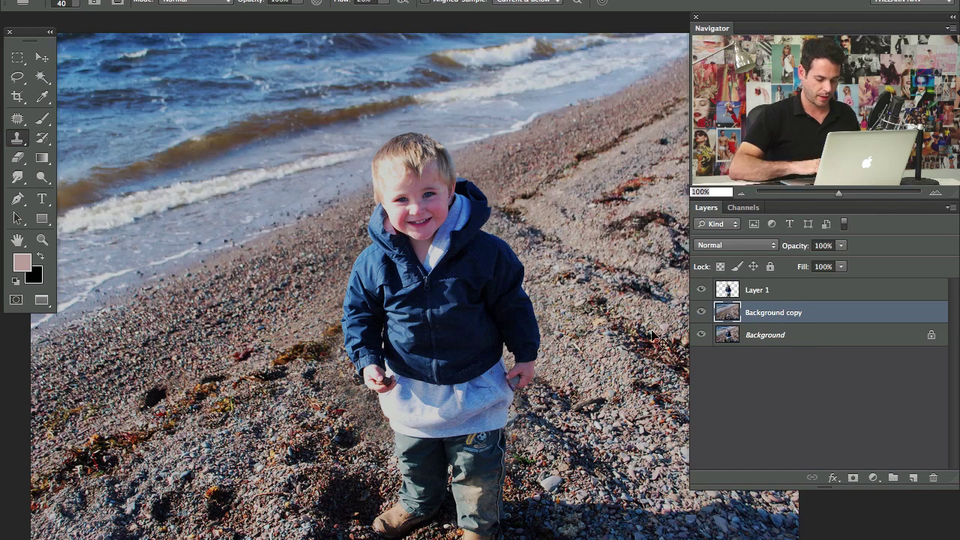
key("super+j")
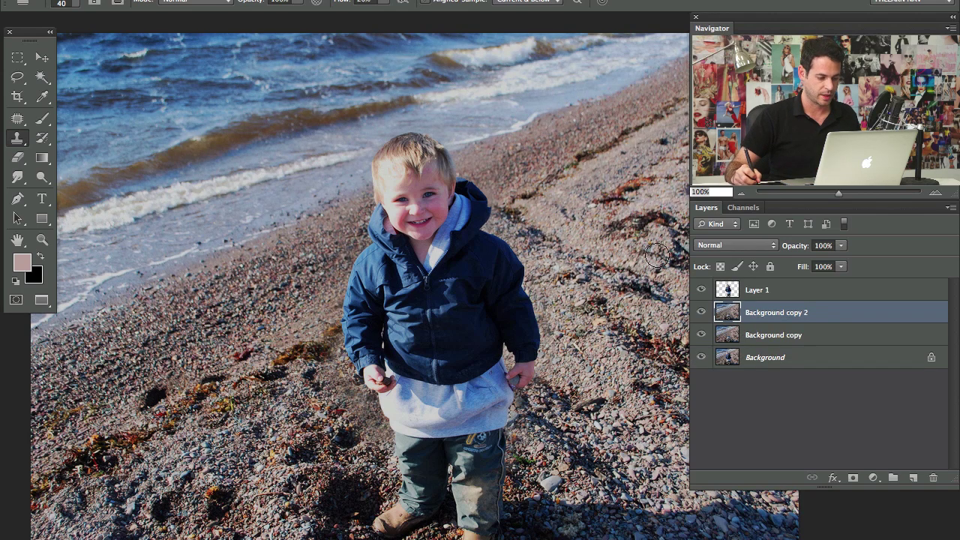
Apply a Tilt-Shift blur to Background copy 2, with the sharp zone down to the boots and the blur transition reaching the photo's upper edge.
left_click(356, 1)
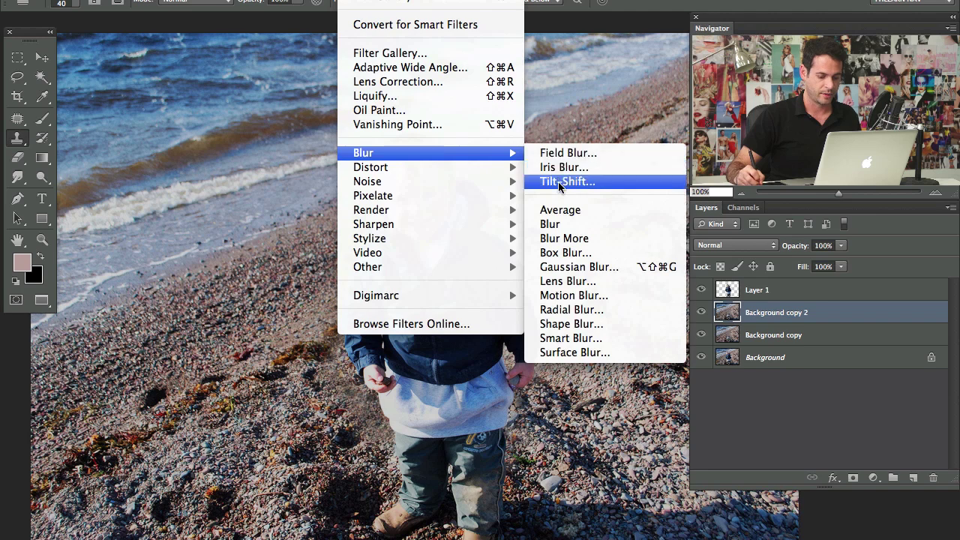
left_click(560, 181)
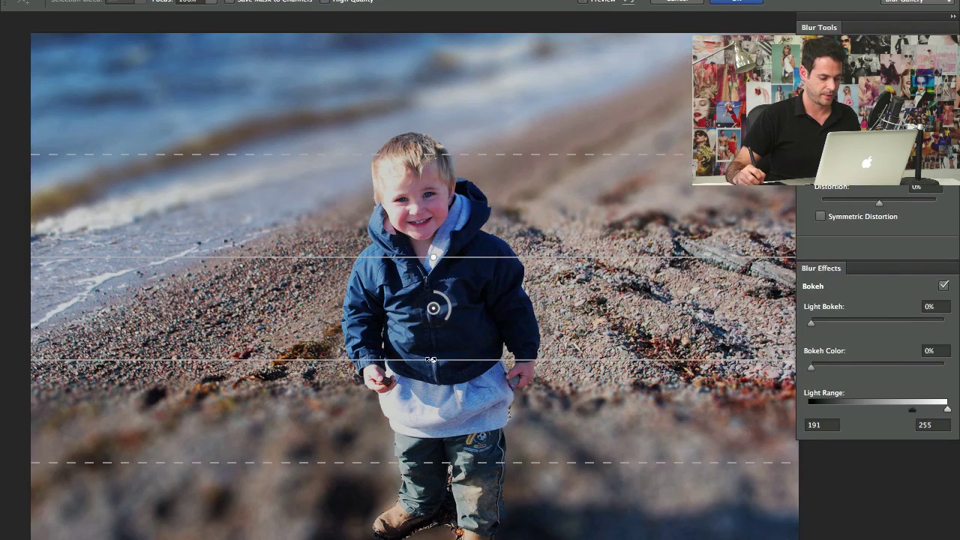
left_click_drag(433, 363, 431, 531)
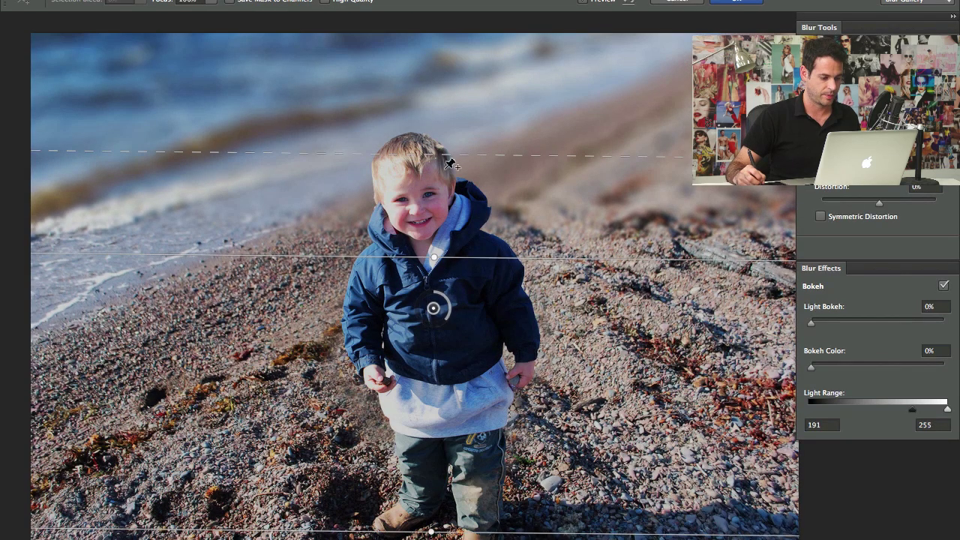
left_click_drag(446, 155, 447, 30)
left_click_drag(431, 323, 434, 483)
left_click_drag(441, 189, 444, 31)
left_click(724, 6)
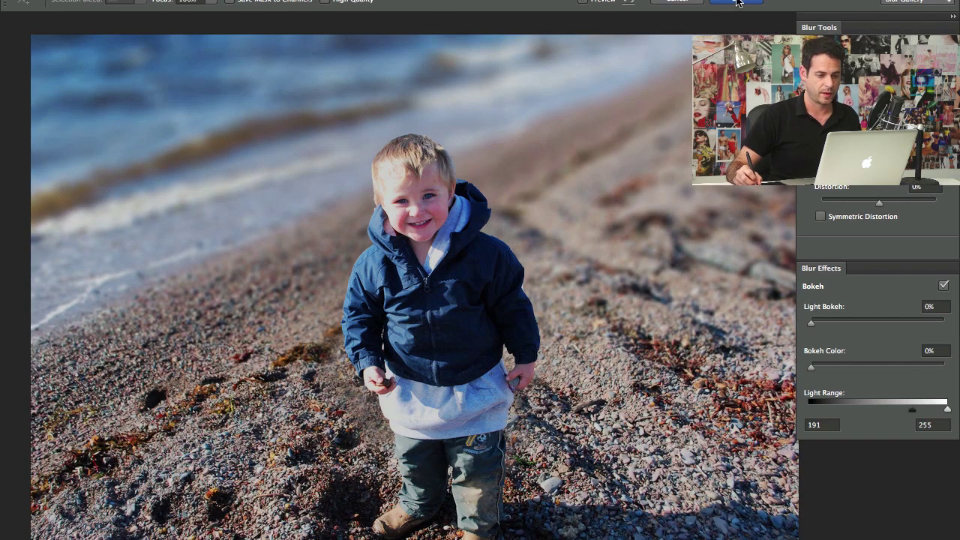
Hide the blurred Background copy 2 and select the unblurred Background copy.
left_click(701, 312)
left_click(789, 337)
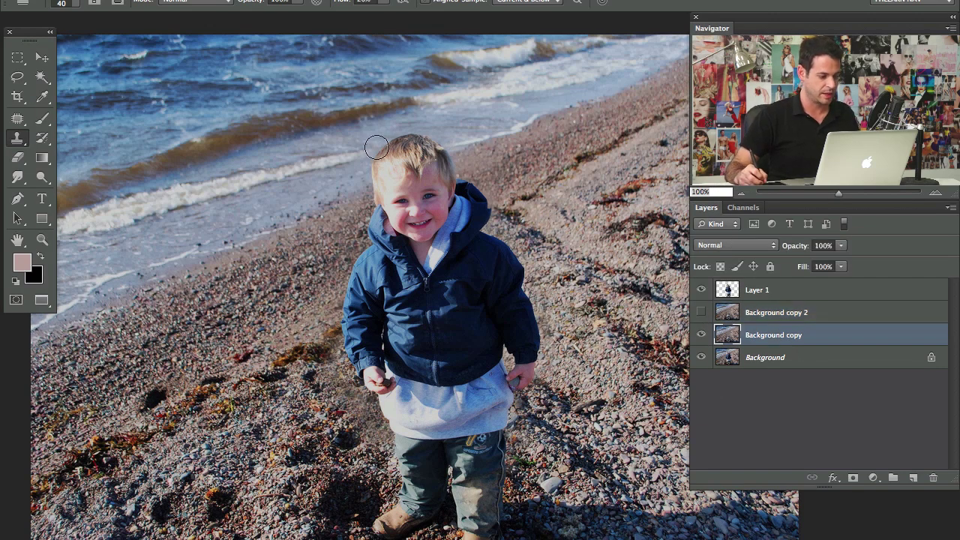
key("q")
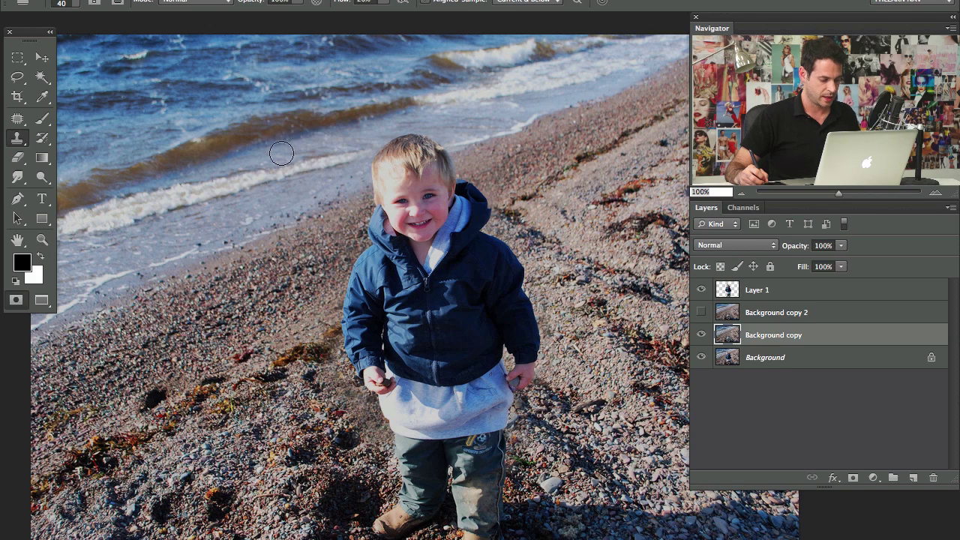
key("q")
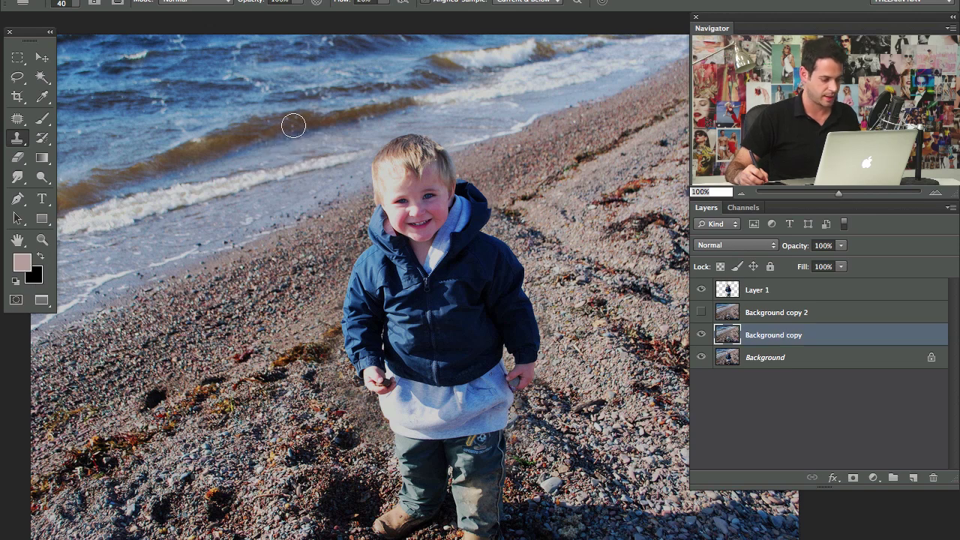
Draw a linear black-to-transparent gradient from the photo's upper edge down to its lower edge on a new layer above Background copy.
left_click(42, 158)
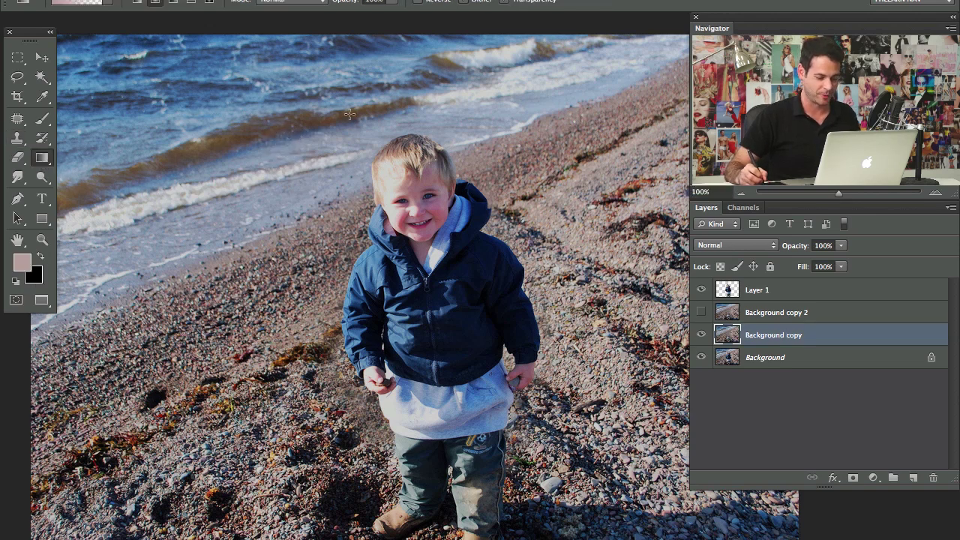
key("d")
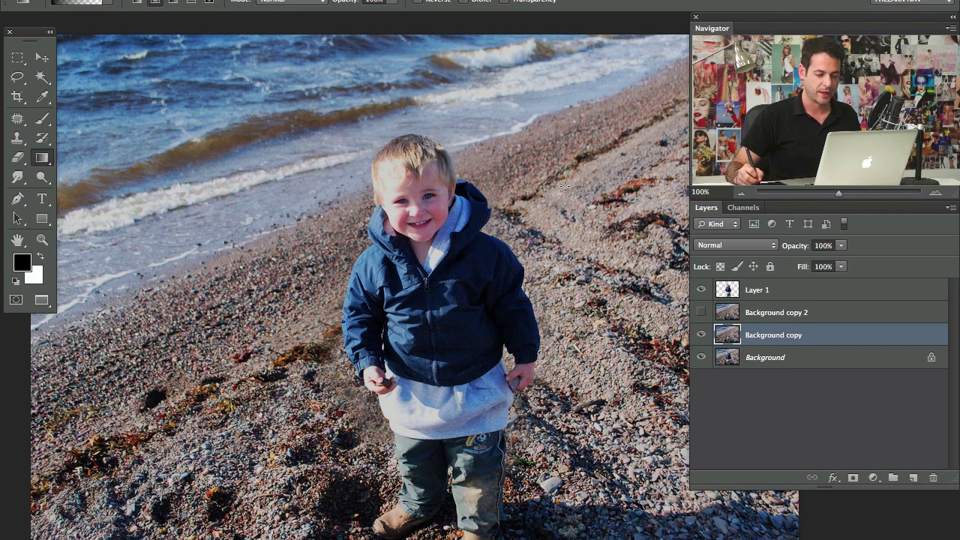
left_click(913, 477)
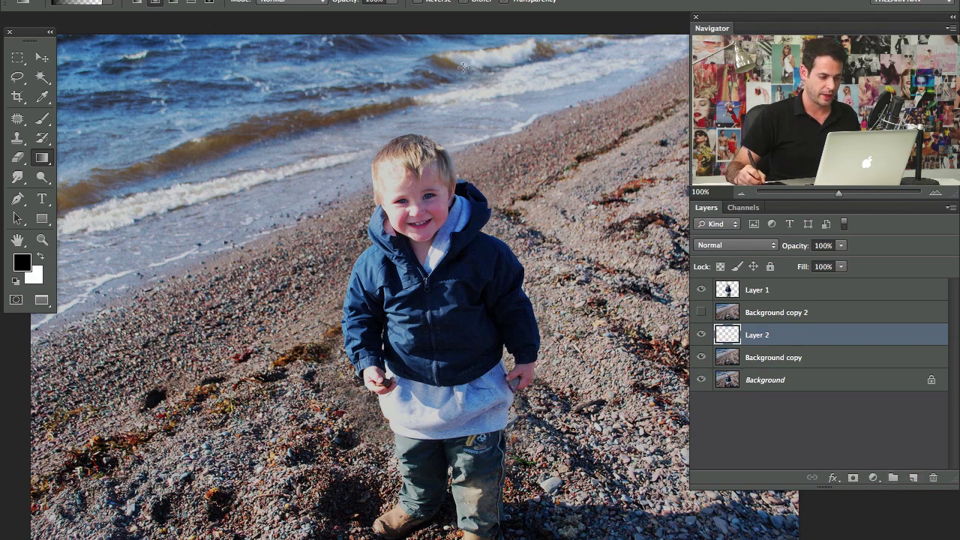
left_click_drag(464, 32, 463, 538)
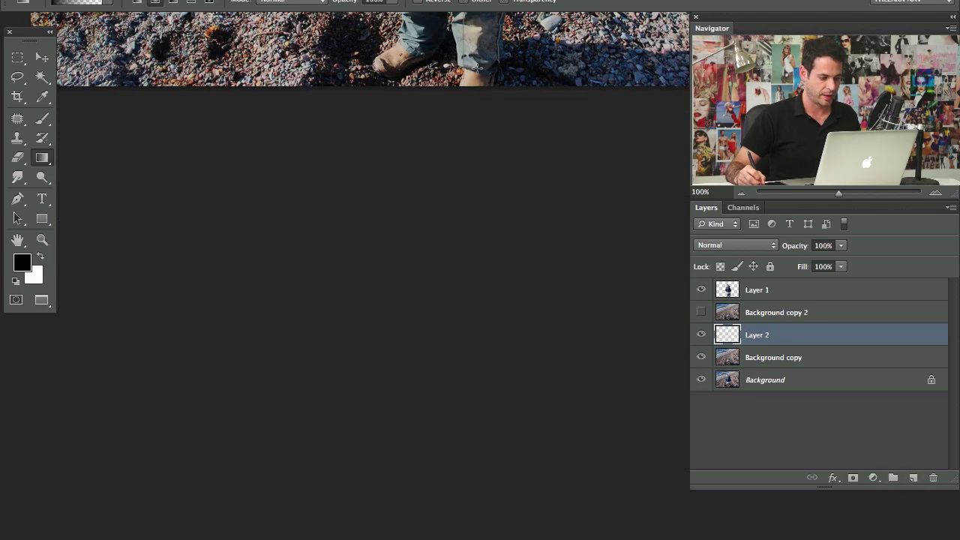
scroll(496, 91, "up", 10)
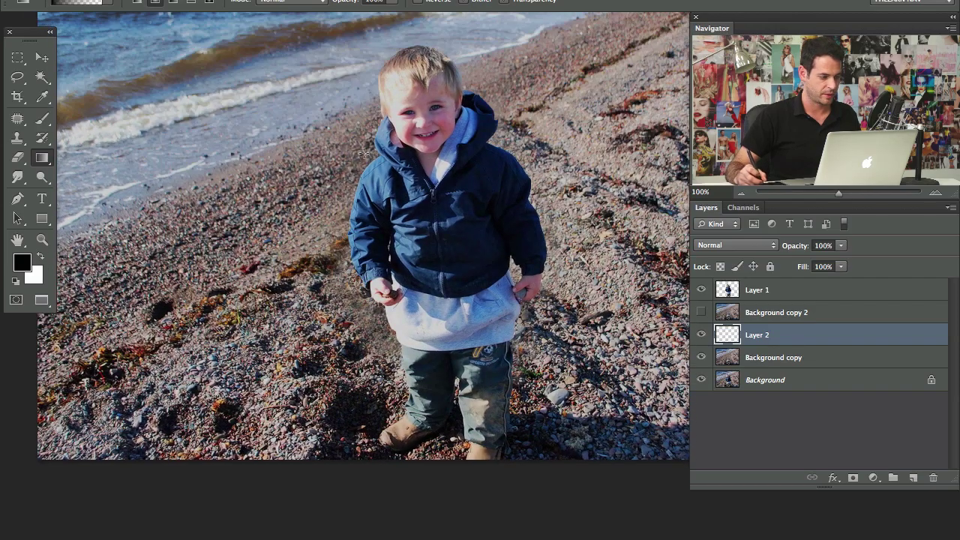
left_click_drag(273, 97, 278, 208)
left_click_drag(402, 48, 383, 536)
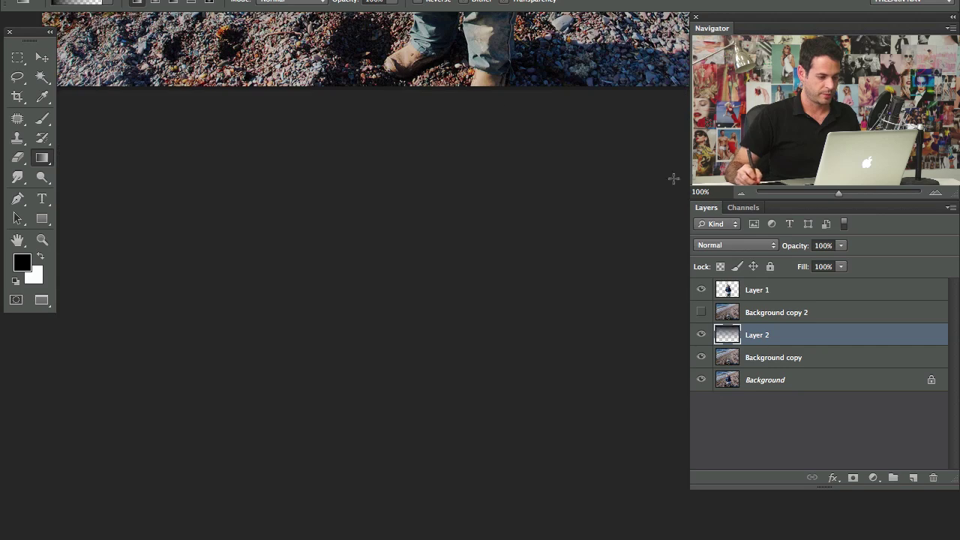
View the whole photo at 50% and compare it with the black gradient layer hidden and shown.
left_click(742, 193)
left_click(741, 193)
left_click_drag(573, 155, 535, 308)
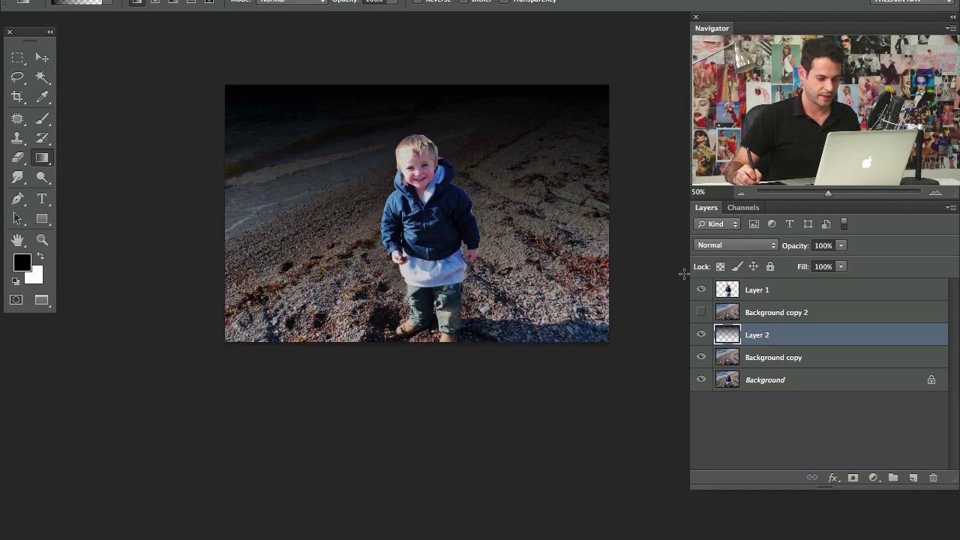
left_click(700, 336)
left_click(700, 335)
left_click(701, 335)
left_click(700, 335)
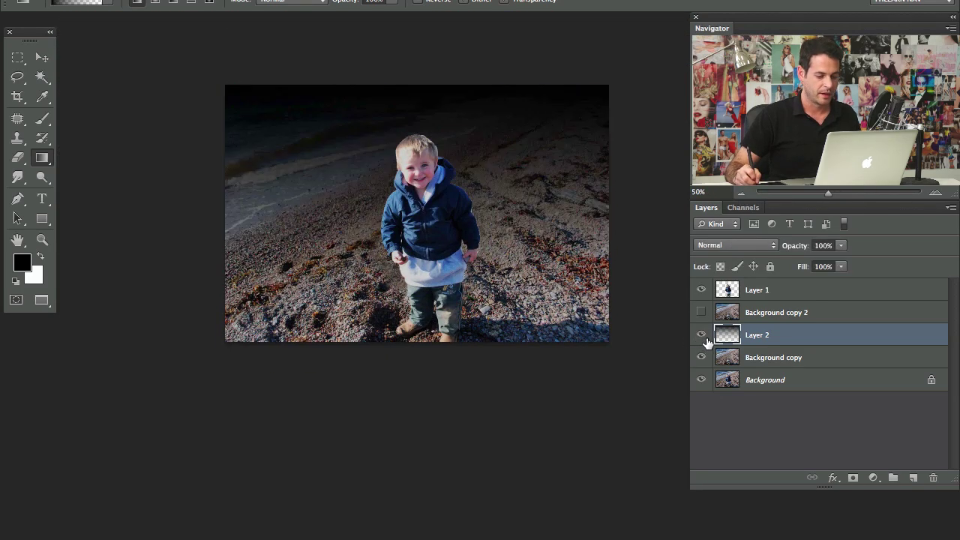
Load the gradient layer's transparency as a selection and check the layer hidden and shown.
left_click(728, 335, "super")
left_click(700, 334)
left_click(701, 334)
left_click(700, 335)
left_click(700, 334)
Create a new alpha channel filled with a white-to-black gradient from the upper to the lower edge, and clear the selection.
left_click(745, 208)
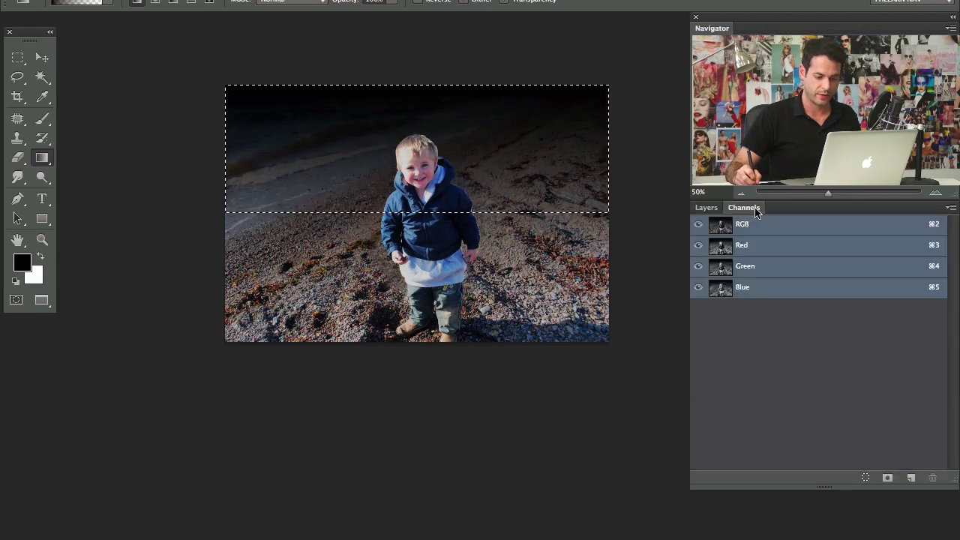
left_click(911, 479)
key("x")
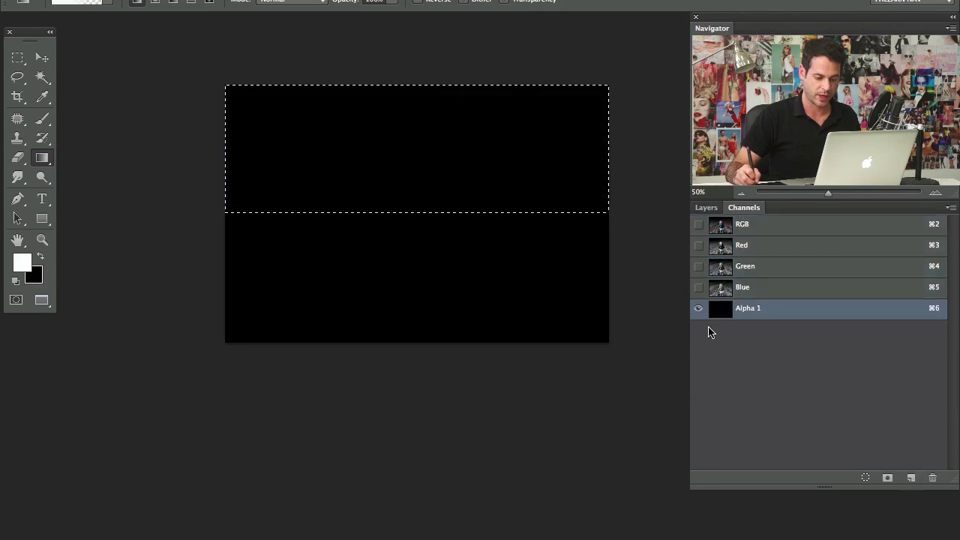
left_click_drag(615, 88, 615, 329)
key("super+d")
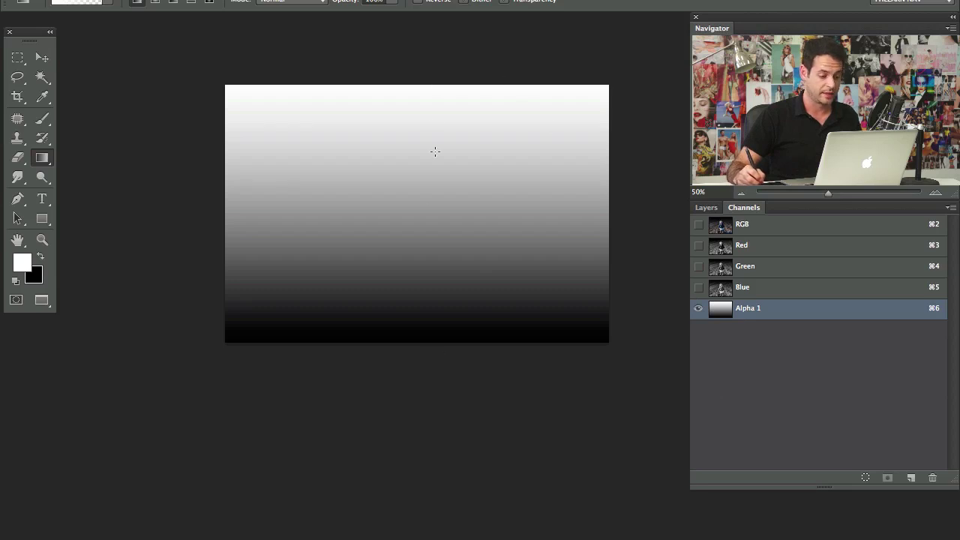
Return to the photo's layers and delete the black gradient layer.
left_click(706, 208)
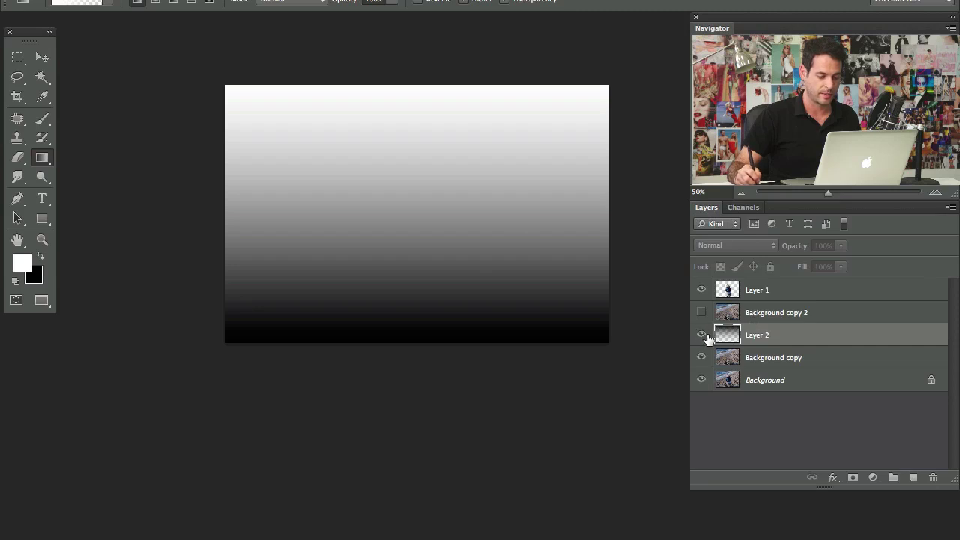
left_click(746, 316)
left_click(702, 336)
left_click(701, 335)
left_click(754, 336)
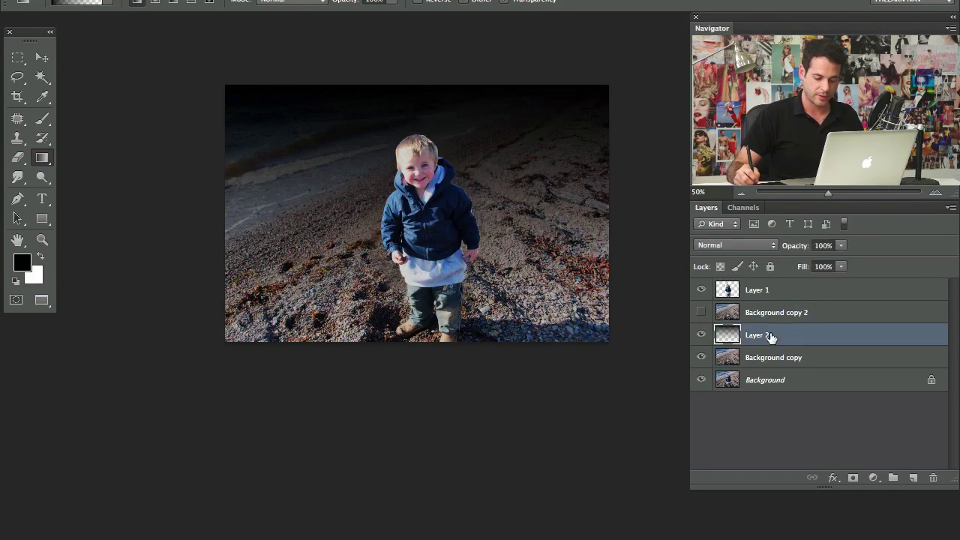
key("Delete")
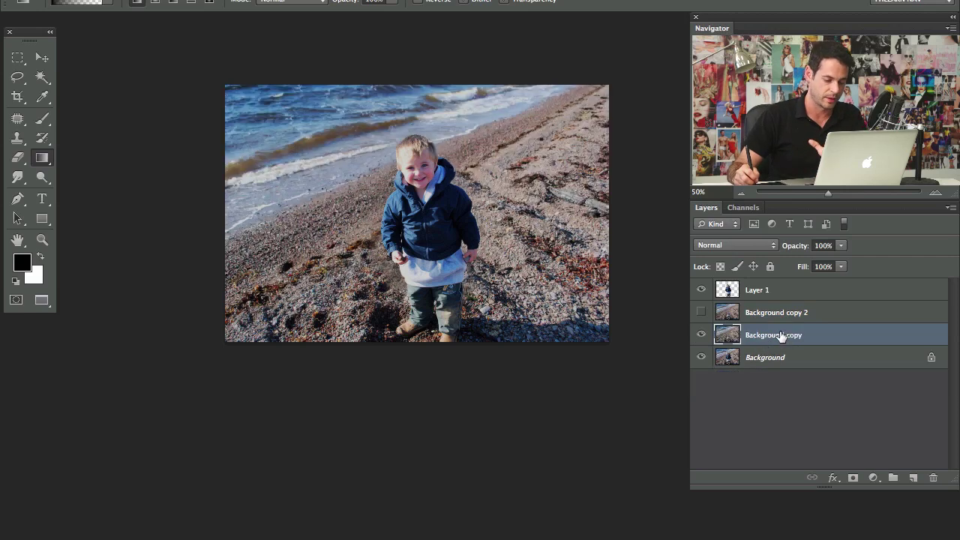
Check the Background copy layer and view the Alpha 1 gradient channel on its own.
left_click(702, 335)
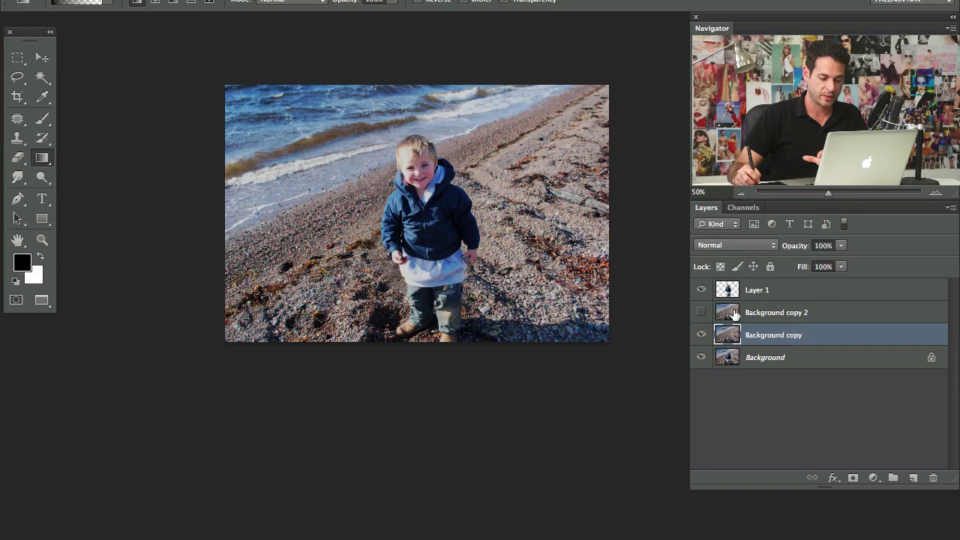
left_click(744, 207)
left_click(762, 314)
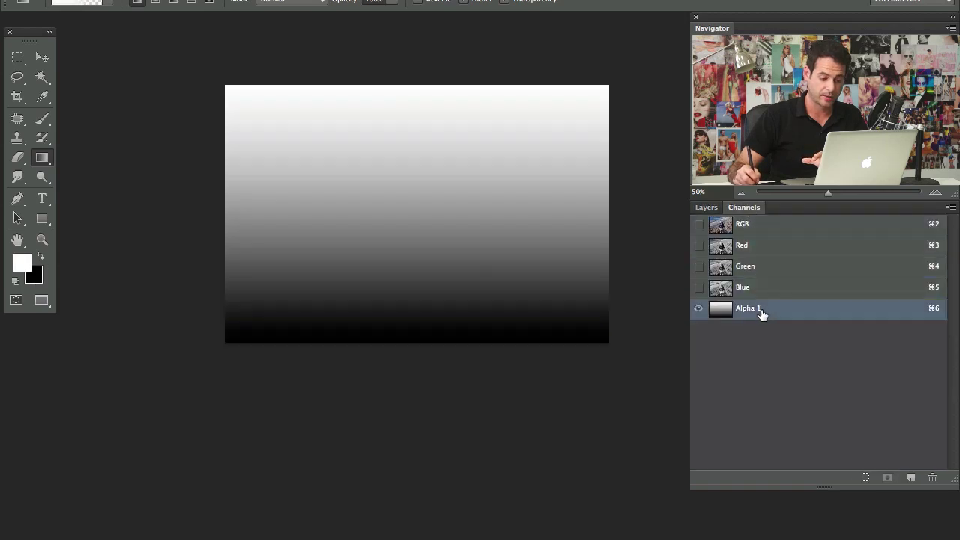
Start a Lens Blur on the Background copy layer and set the iris radius to 24.
left_click(707, 208)
left_click(768, 335)
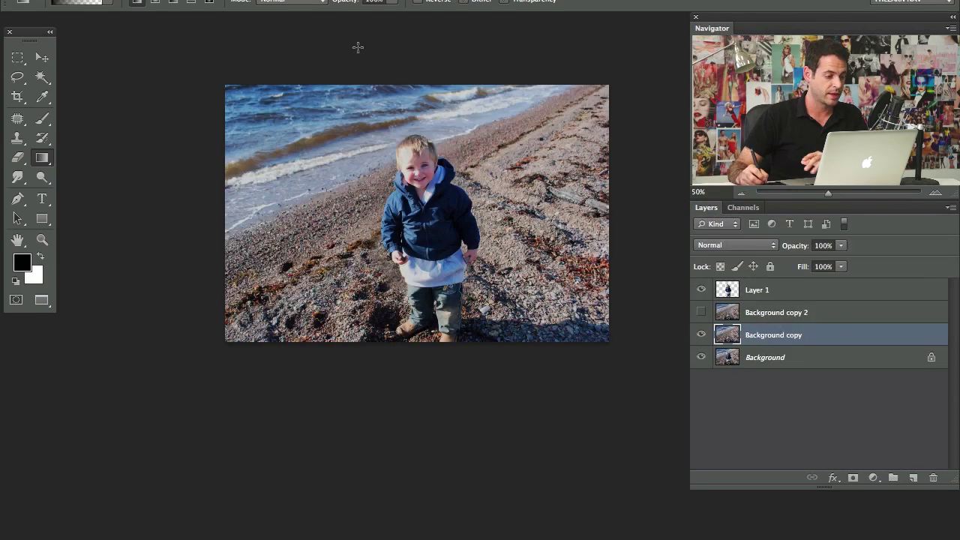
left_click(355, 0)
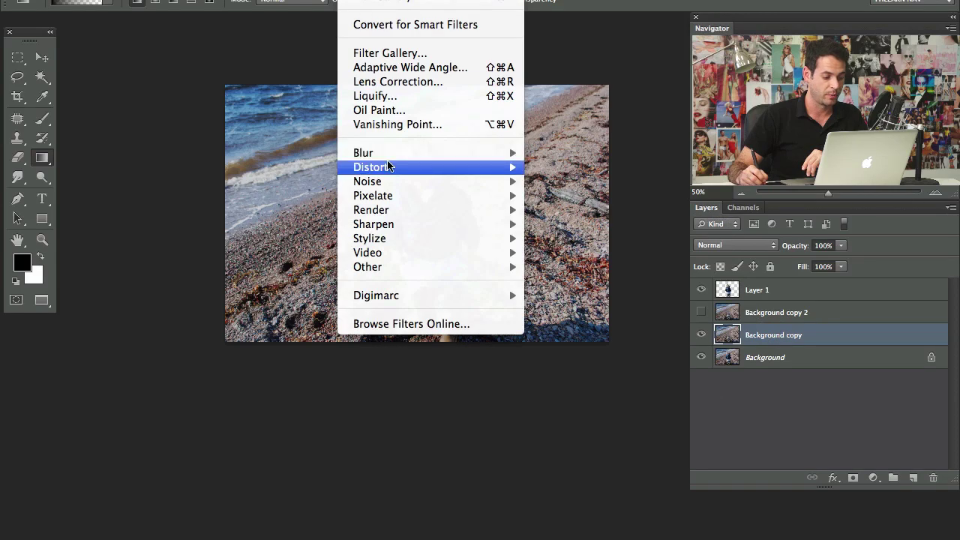
mouse_move(390, 153)
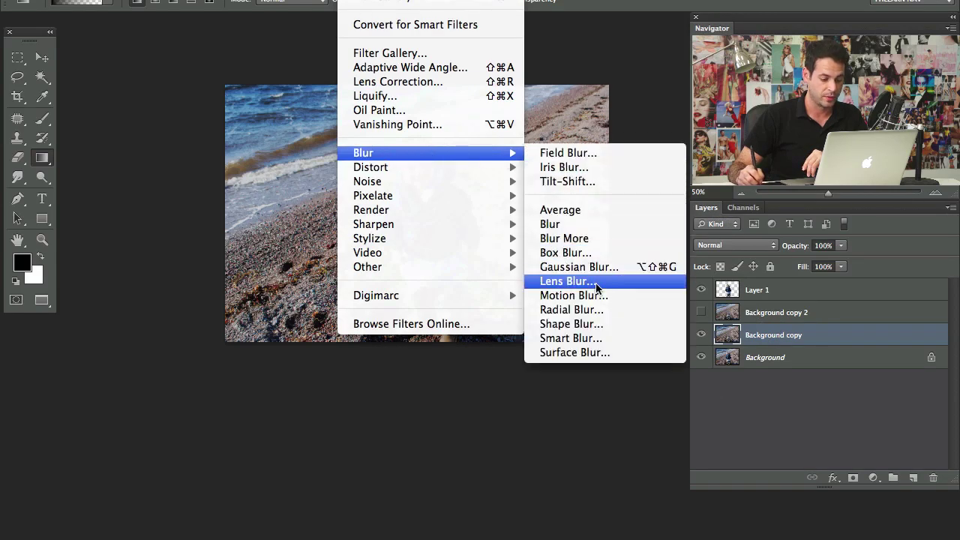
left_click(568, 281)
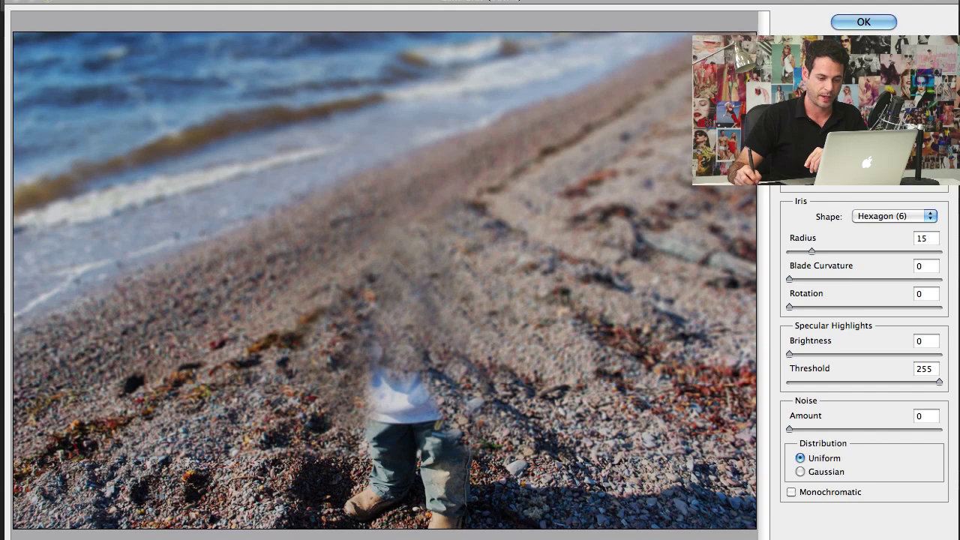
left_click_drag(812, 251, 828, 252)
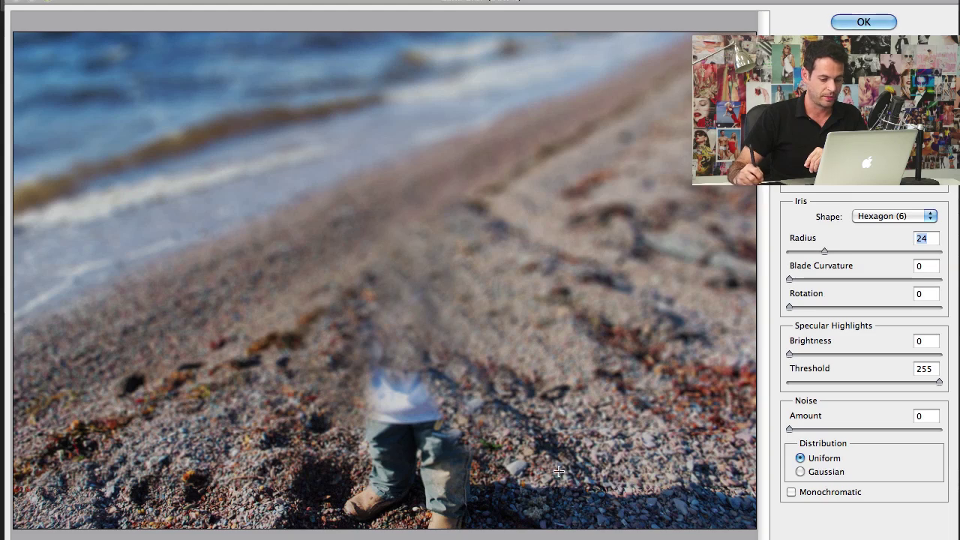
Apply the Lens Blur to Background copy, compare it with Background copy 2, and leave only Background copy 2 of the two showing.
left_click(863, 23)
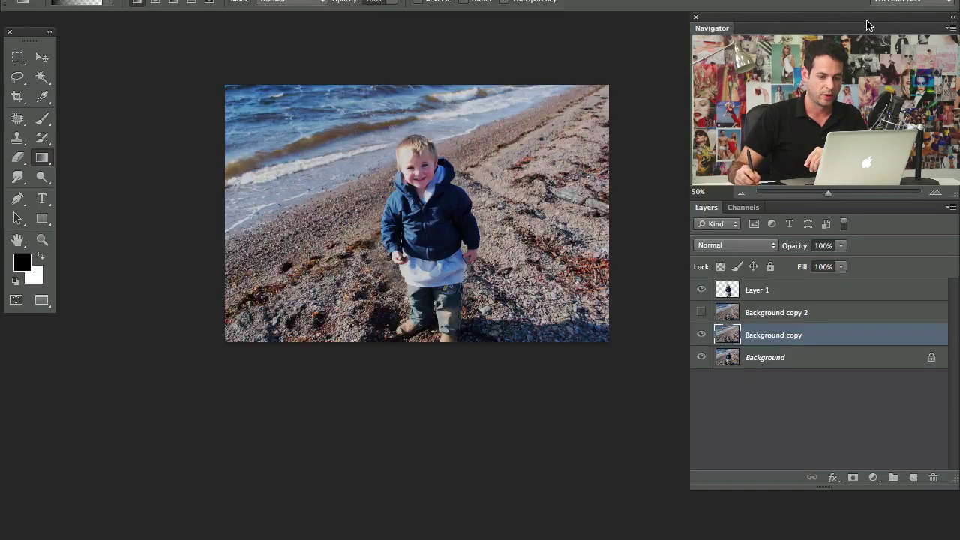
left_click(702, 335)
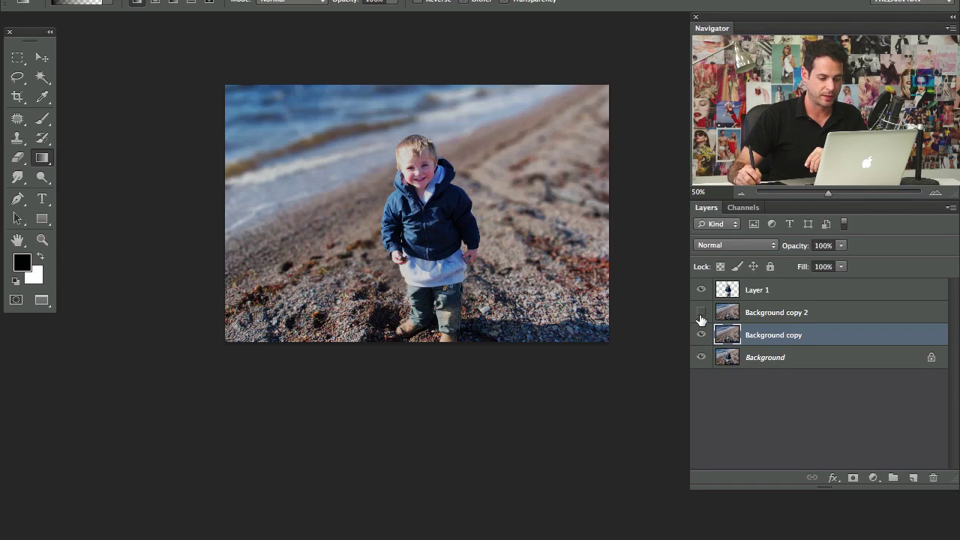
left_click(701, 312)
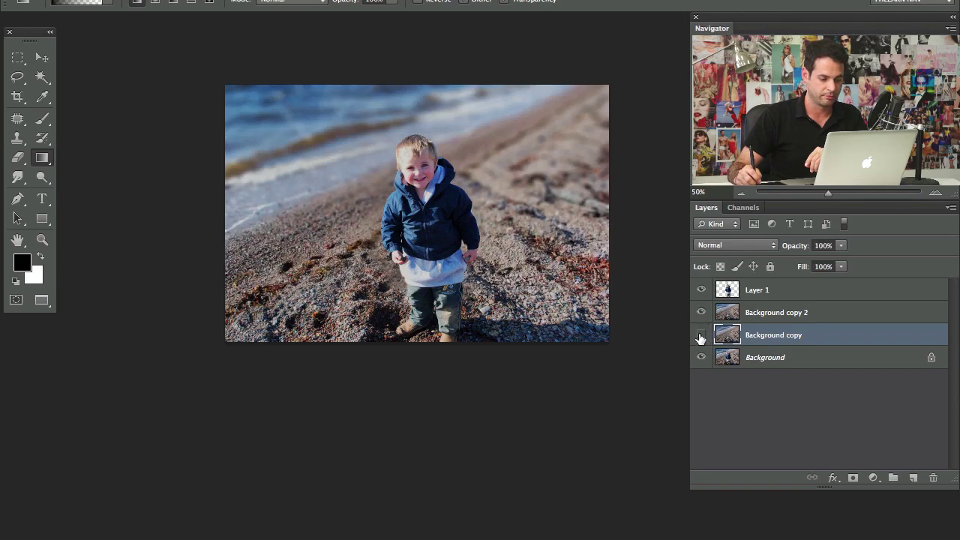
left_click(702, 312)
left_click(702, 314)
left_click(701, 334)
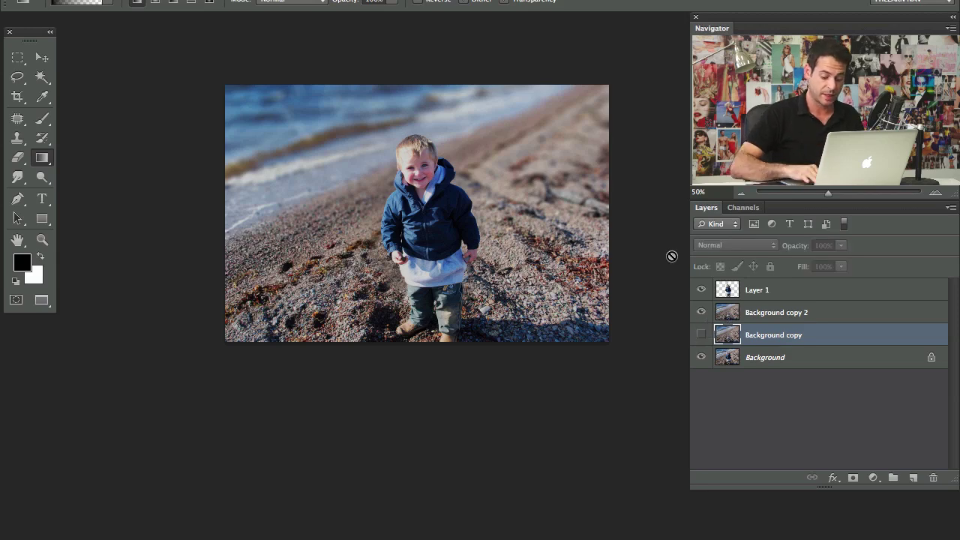
Add a new empty layer above Layer 1, the boy's cutout.
key("super+plus")
key("super+plus")
left_click_drag(501, 239, 494, 322)
left_click_drag(471, 279, 494, 275)
left_click(807, 291)
key("super+alt+shift+n")
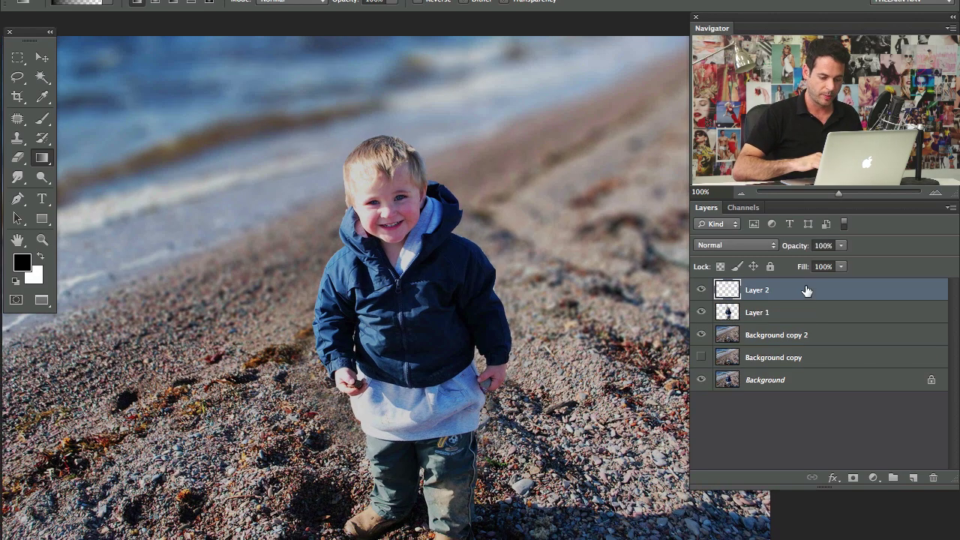
Smudge the cutout's right-hand edge along the hair, hood, shoulder and sleeve on Layer 2, using a brush size of 24.
key("super+plus")
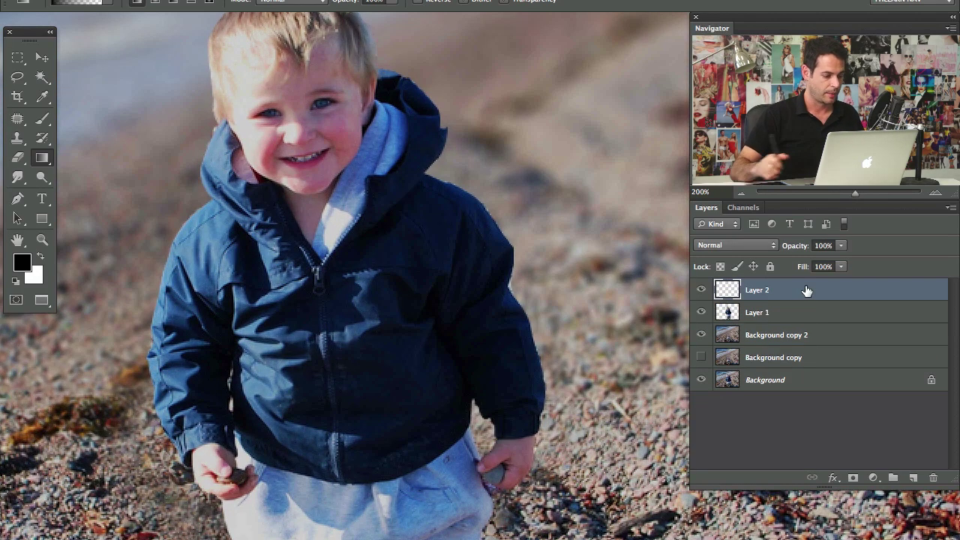
left_click(18, 180)
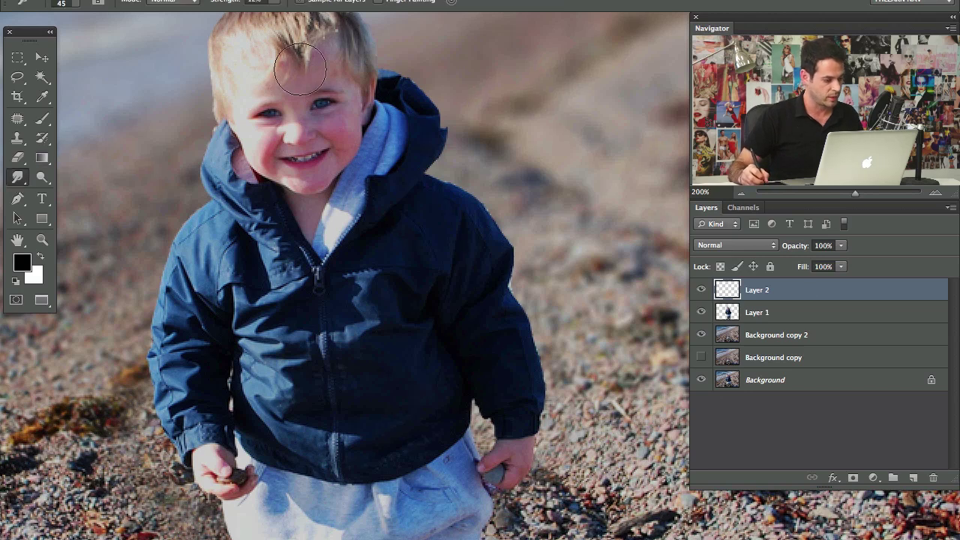
left_click_drag(311, 78, 365, 118)
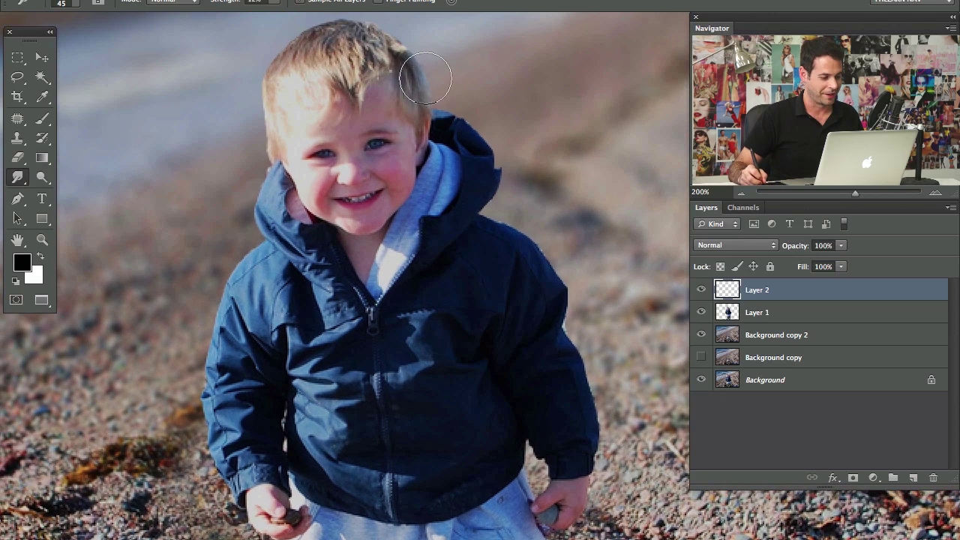
left_click_drag(432, 81, 356, 80)
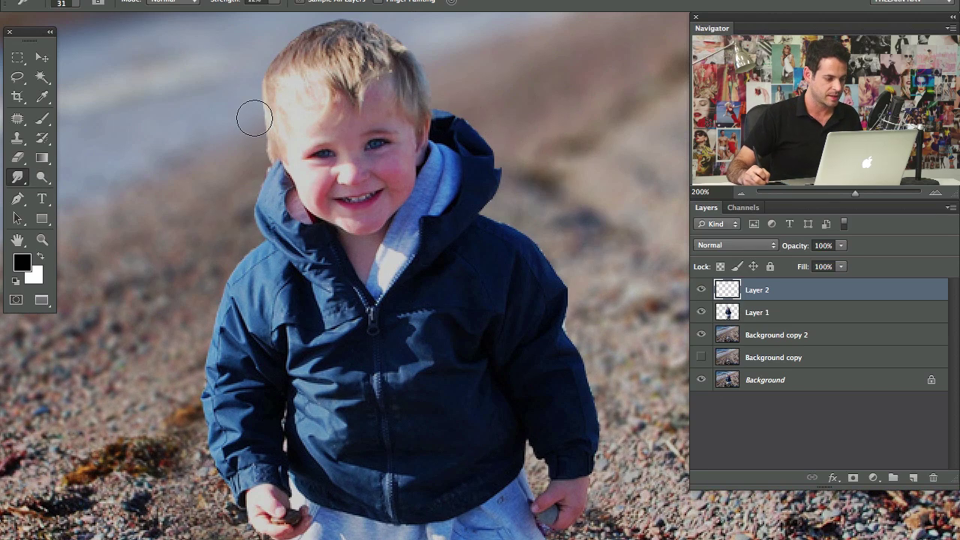
scroll(398, 168, "up", 3)
scroll(397, 169, "left", 2)
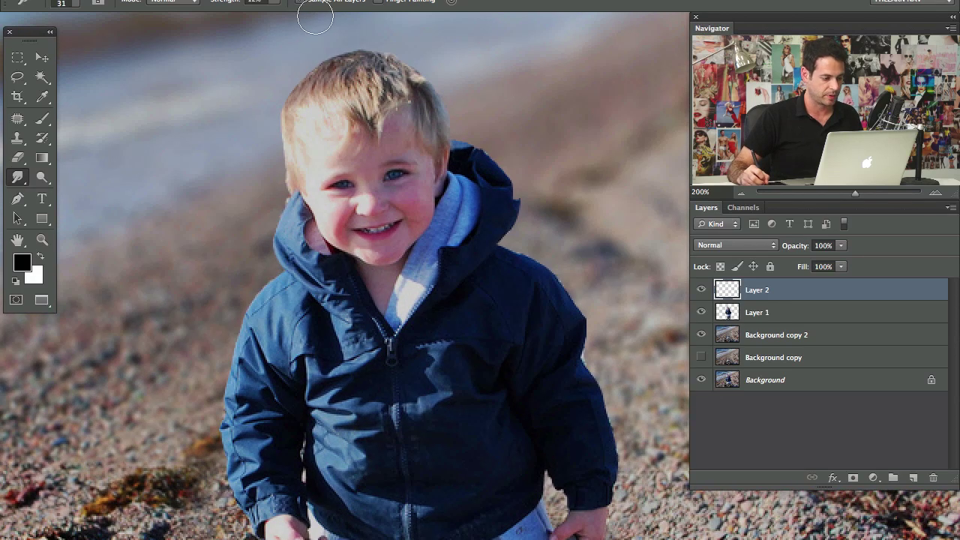
left_click_drag(452, 118, 448, 108)
left_click_drag(462, 145, 461, 139)
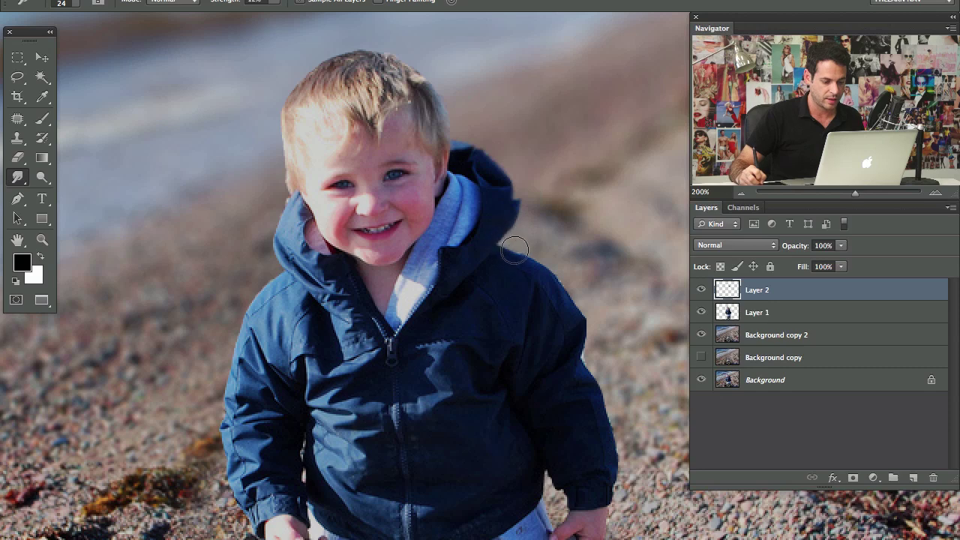
left_click_drag(555, 276, 576, 301)
mouse_move(586, 353)
left_mouse_down()
mouse_move(608, 393)
mouse_move(607, 429)
left_mouse_up()
Smudge the cutout's edge over the top of the hair and down the left side of the head and jacket.
mouse_move(366, 57)
left_mouse_down()
mouse_move(380, 47)
mouse_move(398, 53)
mouse_move(439, 97)
left_mouse_up()
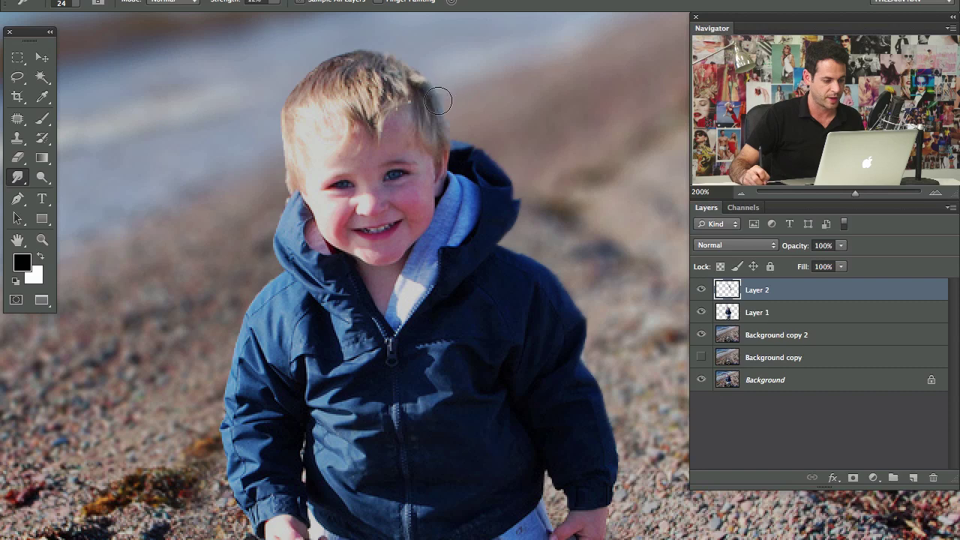
mouse_move(345, 48)
left_mouse_down()
mouse_move(310, 54)
mouse_move(337, 50)
mouse_move(292, 80)
mouse_move(275, 111)
mouse_move(273, 156)
mouse_move(282, 150)
mouse_move(279, 193)
left_mouse_up()
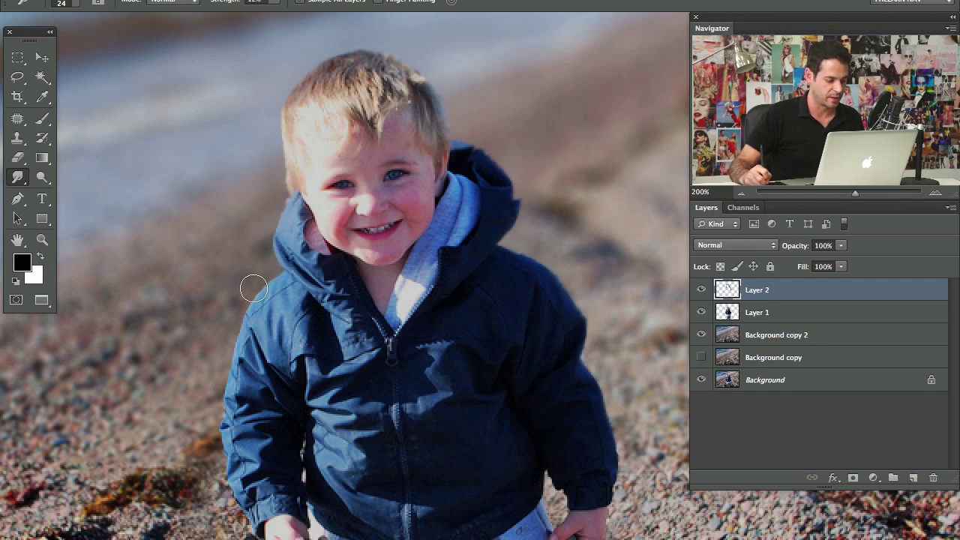
mouse_move(244, 304)
left_mouse_down()
mouse_move(217, 369)
mouse_move(210, 436)
mouse_move(230, 513)
left_mouse_up()
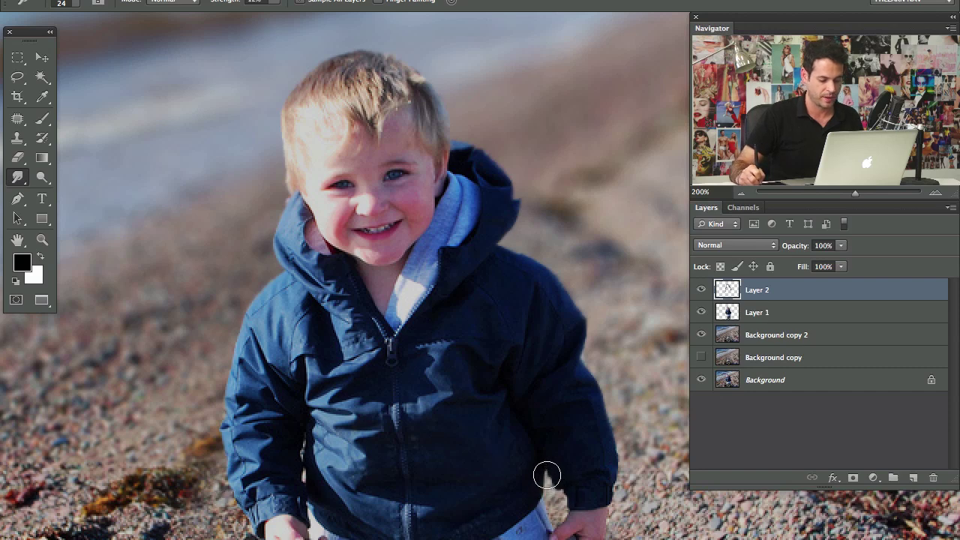
left_click_drag(449, 433, 439, 373)
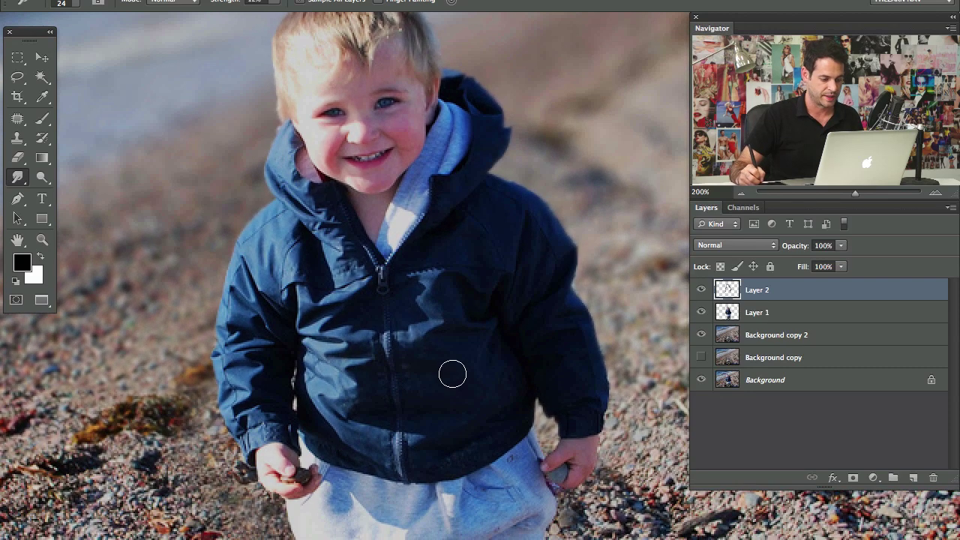
left_click_drag(315, 380, 308, 308)
Compare the boy's edges with and without the smudged Layer 2, both at full view and close up.
key("super+minus")
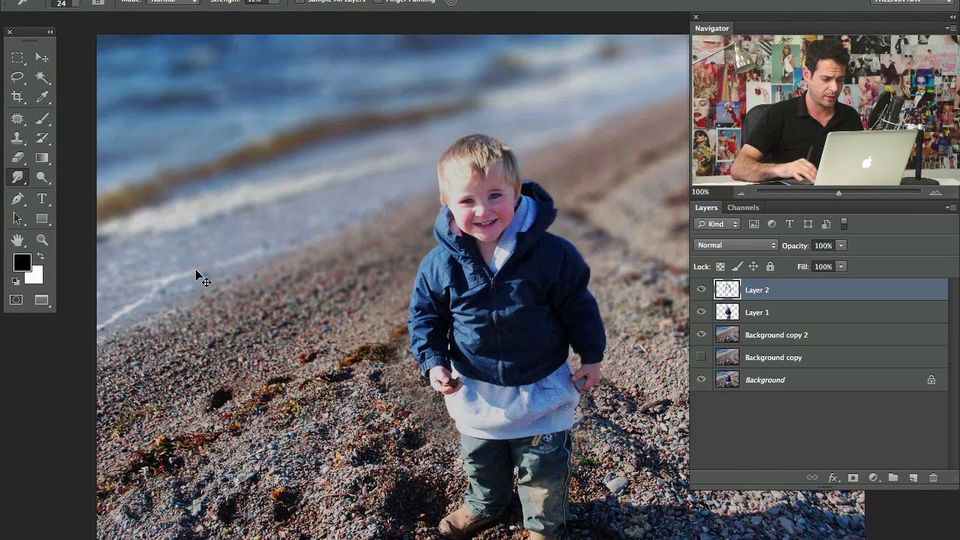
left_click_drag(537, 339, 479, 348)
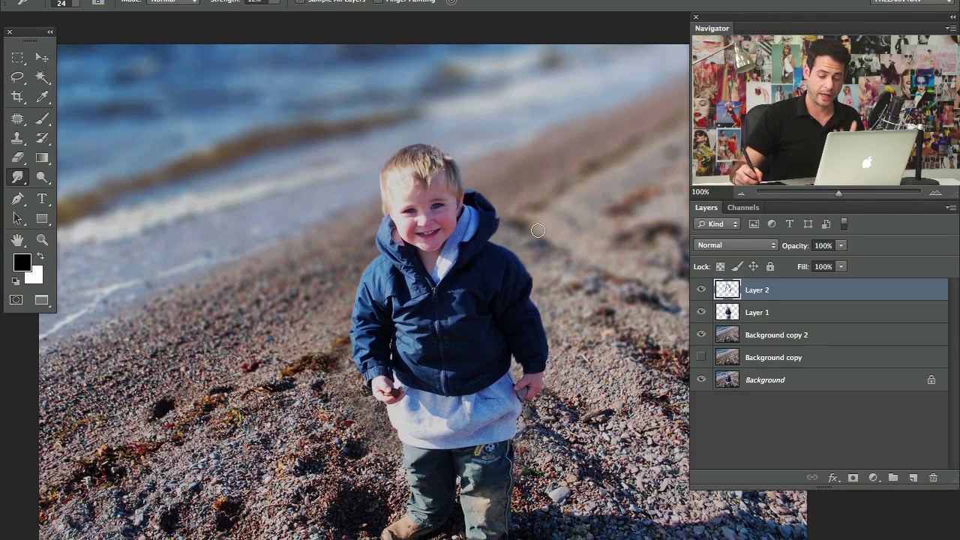
left_click(701, 291)
left_click(701, 291)
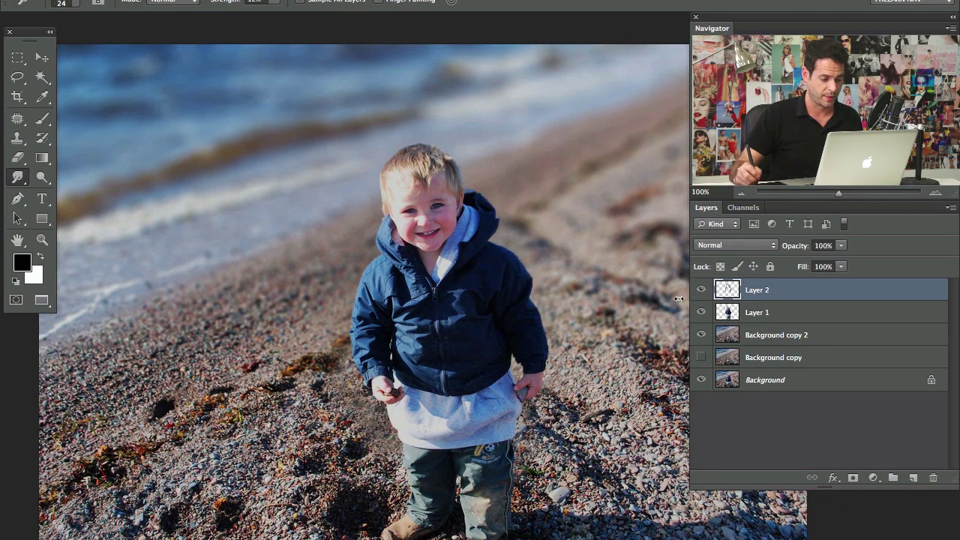
key("super+plus")
left_click_drag(577, 270, 570, 331)
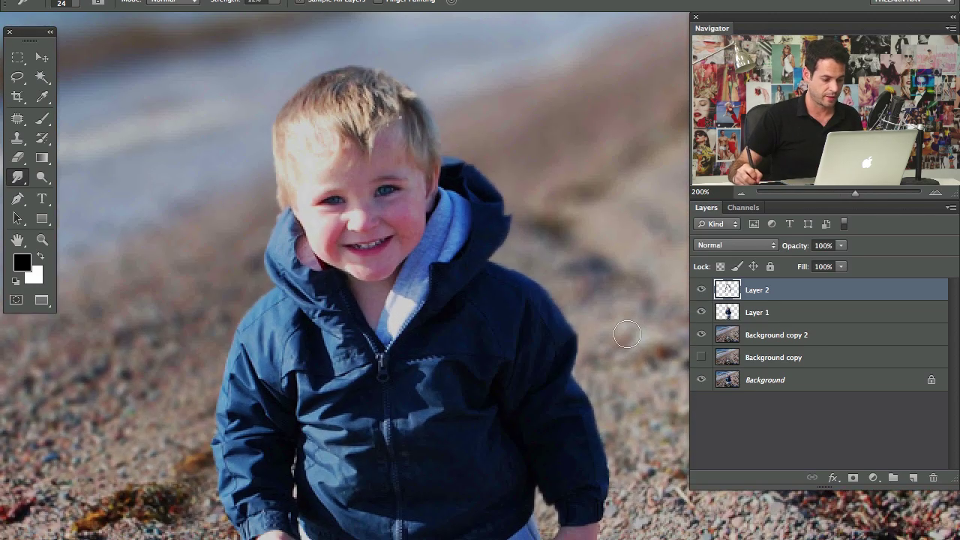
left_click(700, 290)
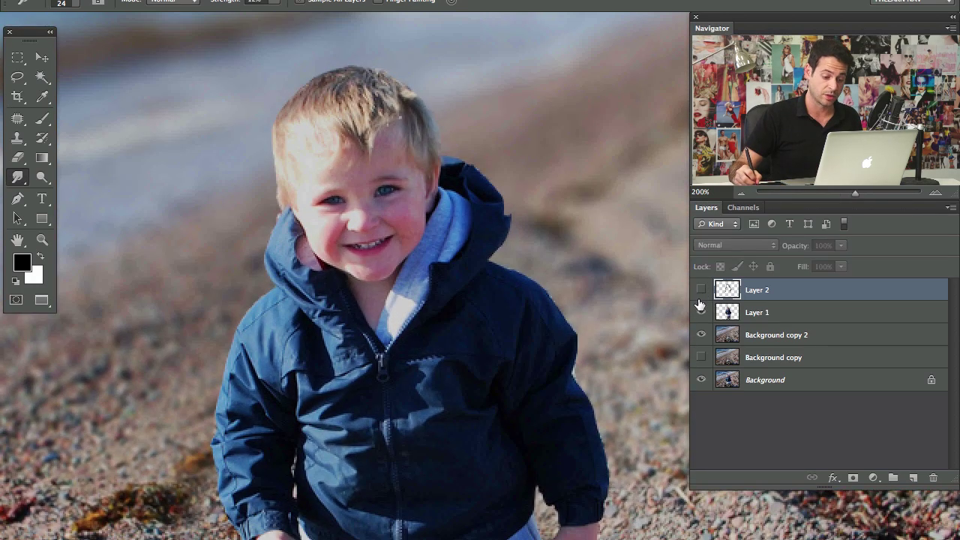
left_click(702, 293)
left_click(702, 294)
left_click(702, 294)
left_click(702, 308)
left_click(701, 312)
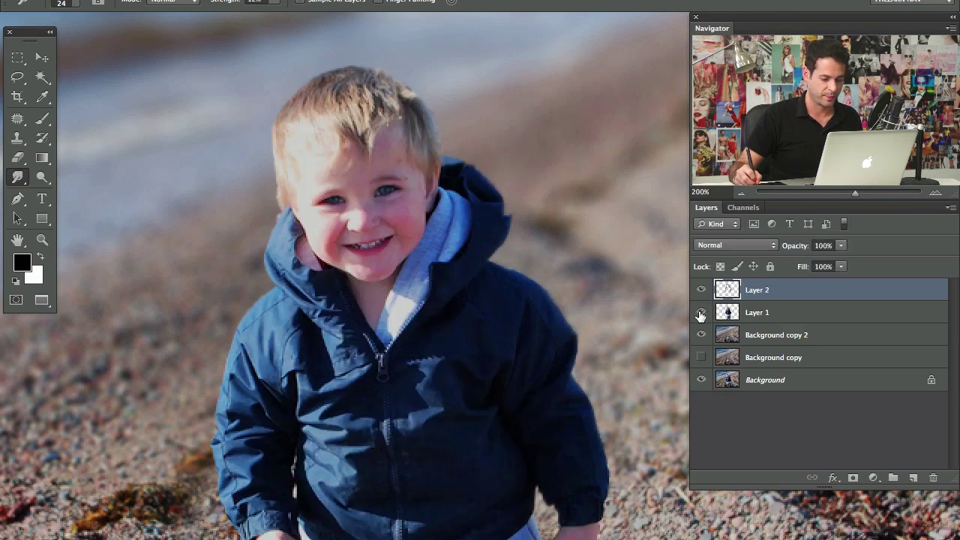
Compare the finished shallow-focus composite with the original Background layer shown on its own.
key("super+minus")
left_click_drag(519, 347, 444, 334)
left_click(702, 380, "alt")
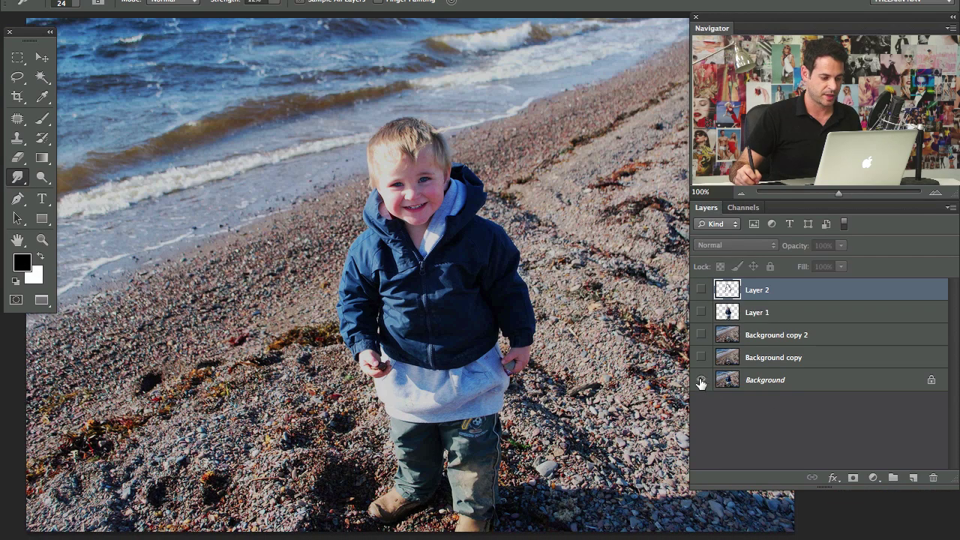
left_click(701, 381, "alt")
left_click(701, 380, "alt")
left_click(701, 380, "alt")
left_click_drag(555, 290, 514, 277)
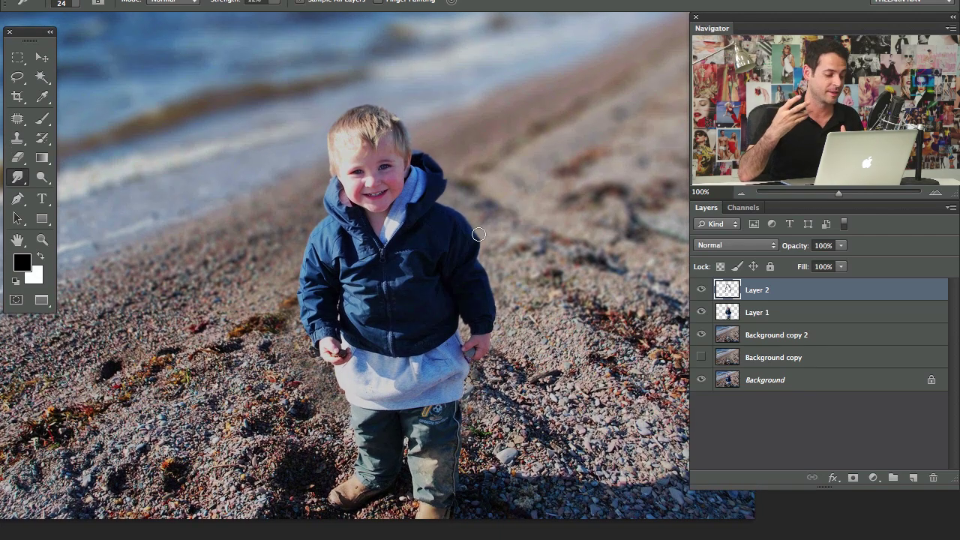